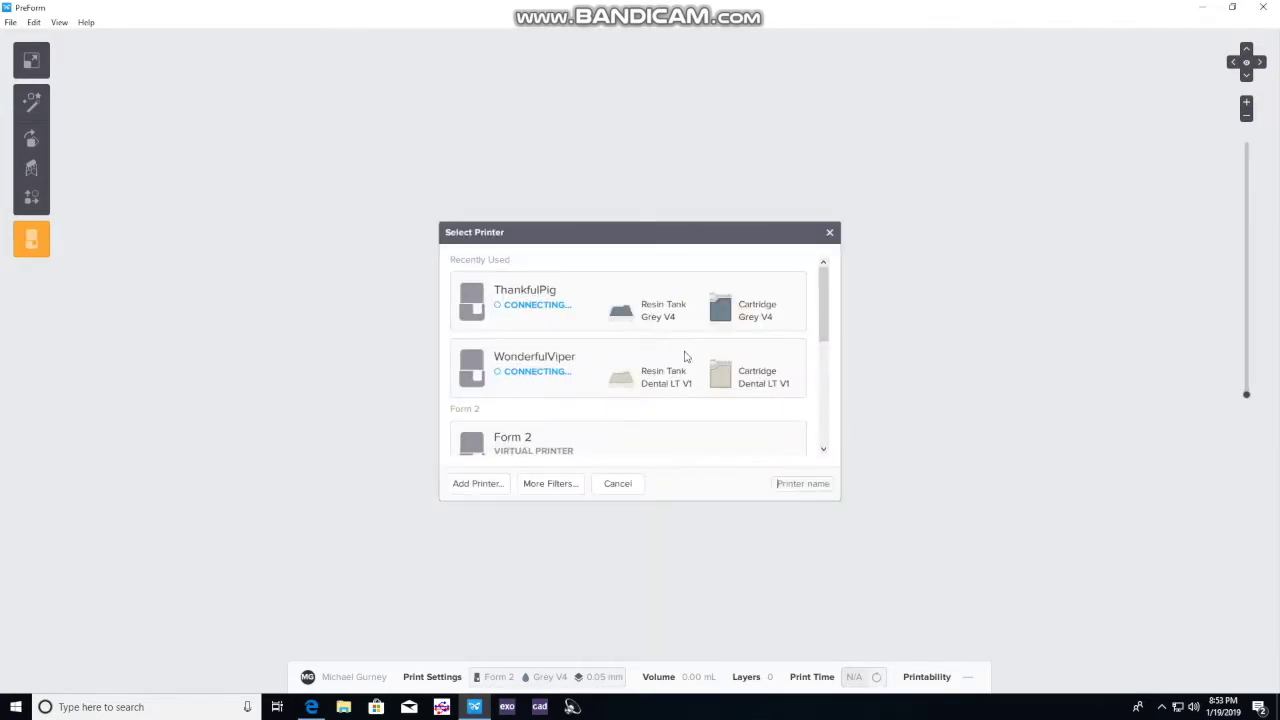
# Step: Set up the print for the WonderfulViper printer with Dental LT V1 resin and 0.1 mm layers
pyautogui.click(683, 354)
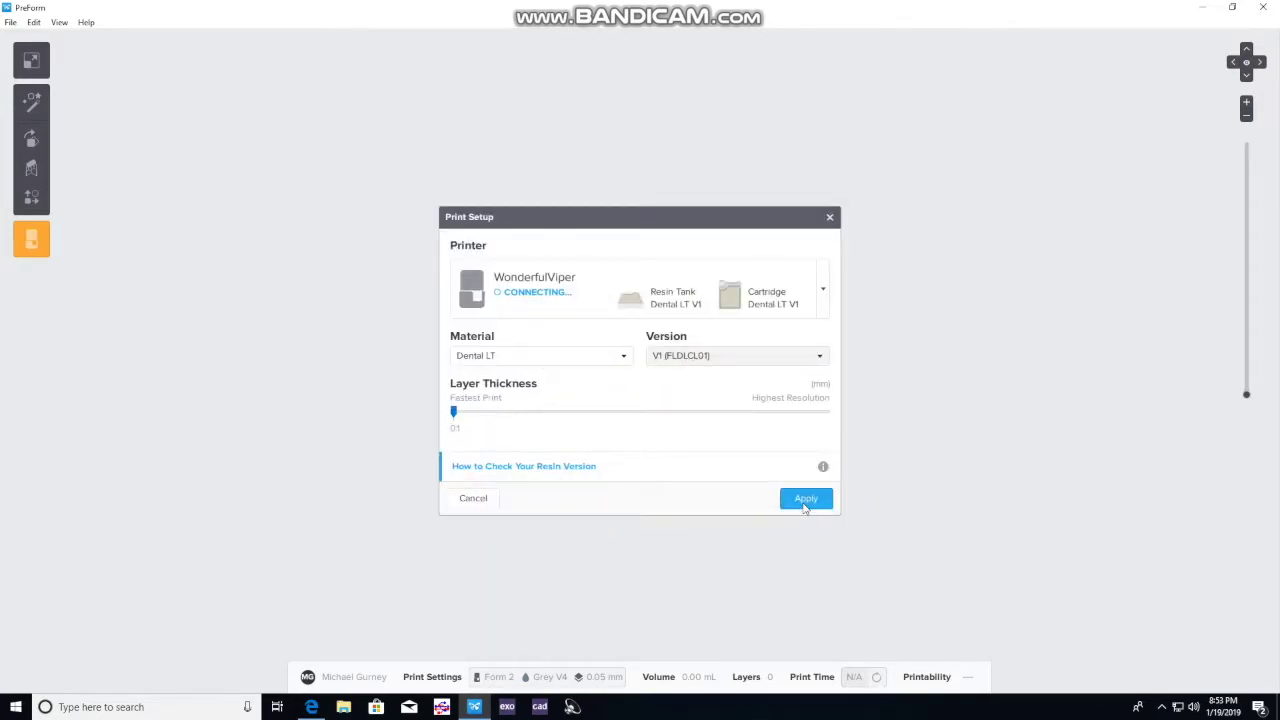
pyautogui.click(805, 499)
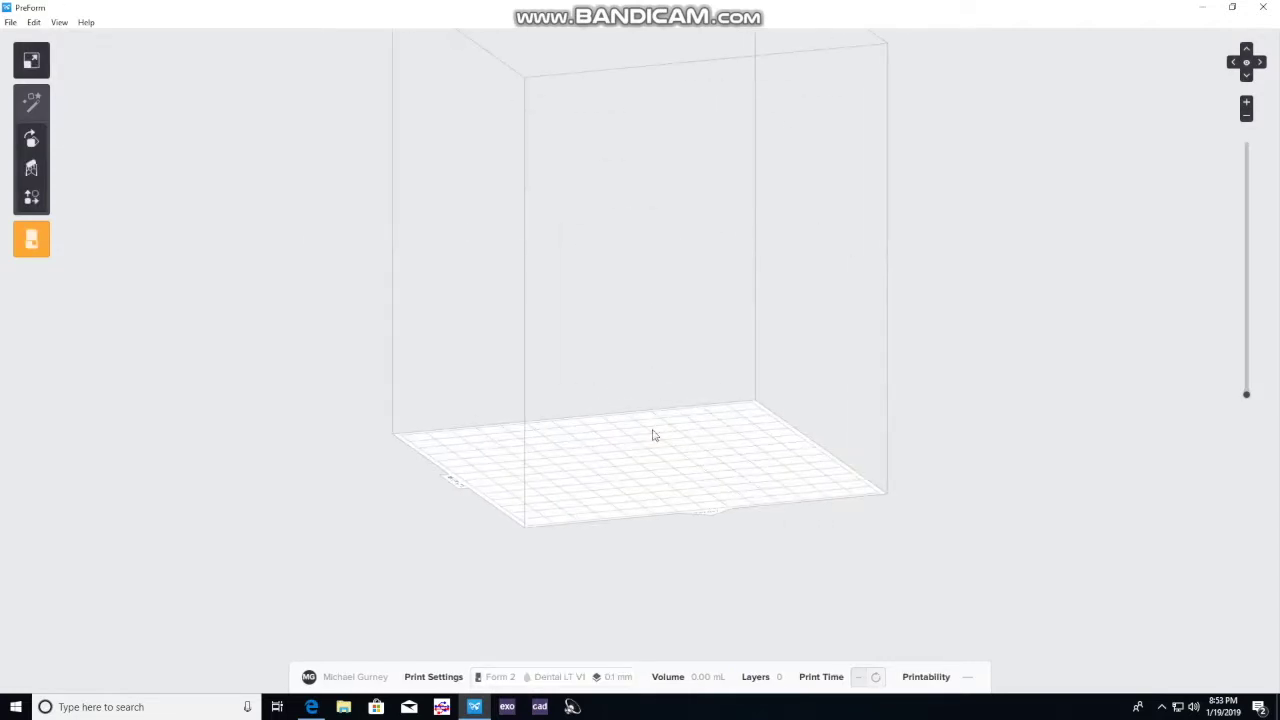
# Step: Open the first patient's surgical guide STL from the office drive and move it toward the front edge of the build platform
pyautogui.click(10, 22)
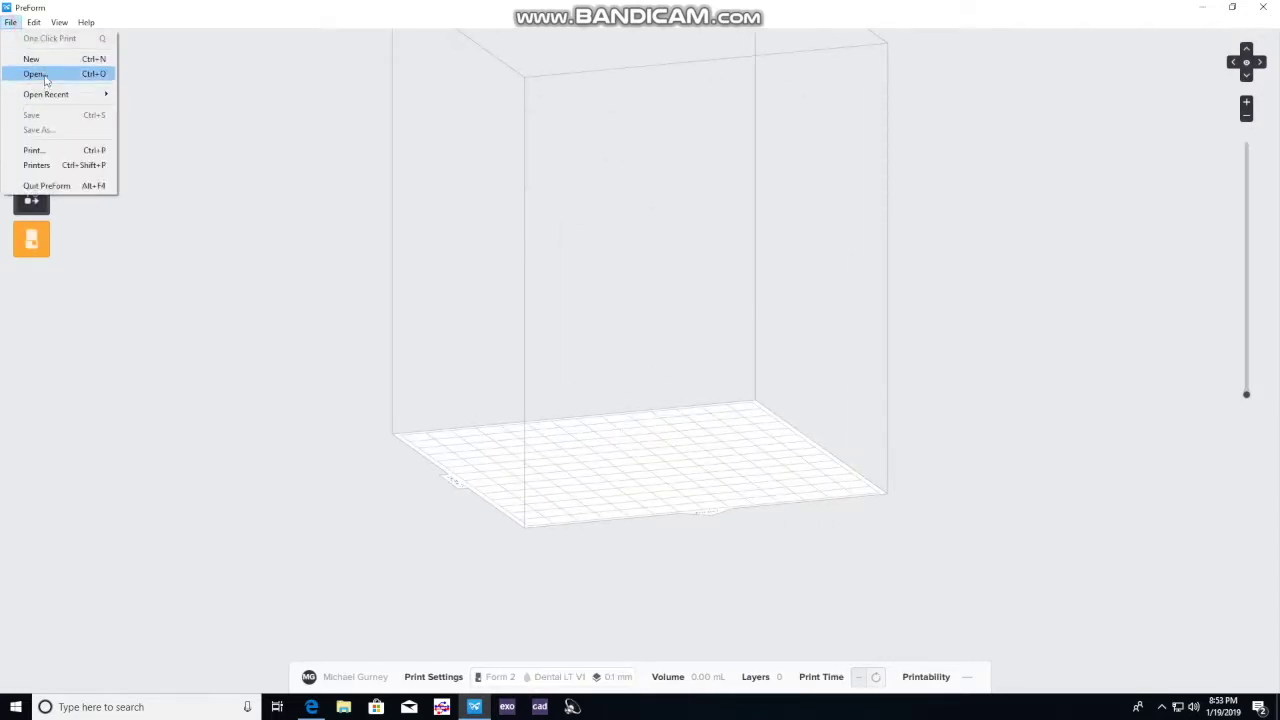
pyautogui.click(45, 72)
pyautogui.click(214, 489)
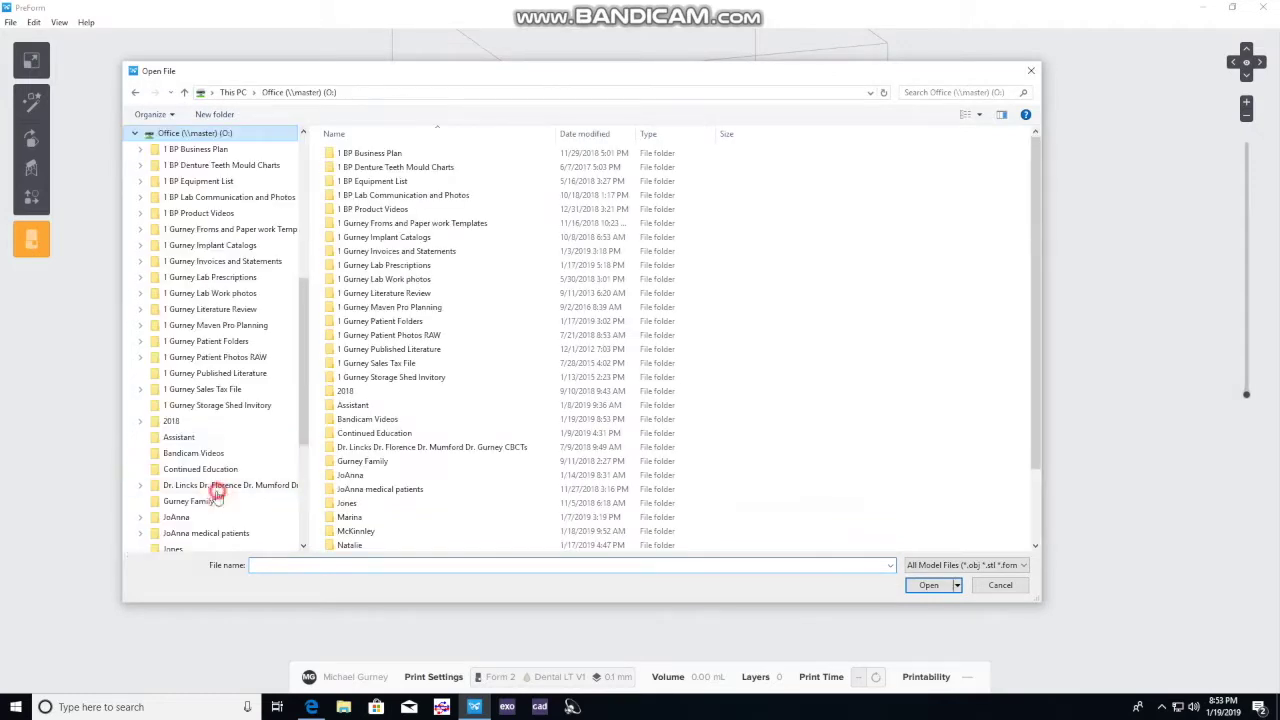
pyautogui.doubleClick(360, 337)
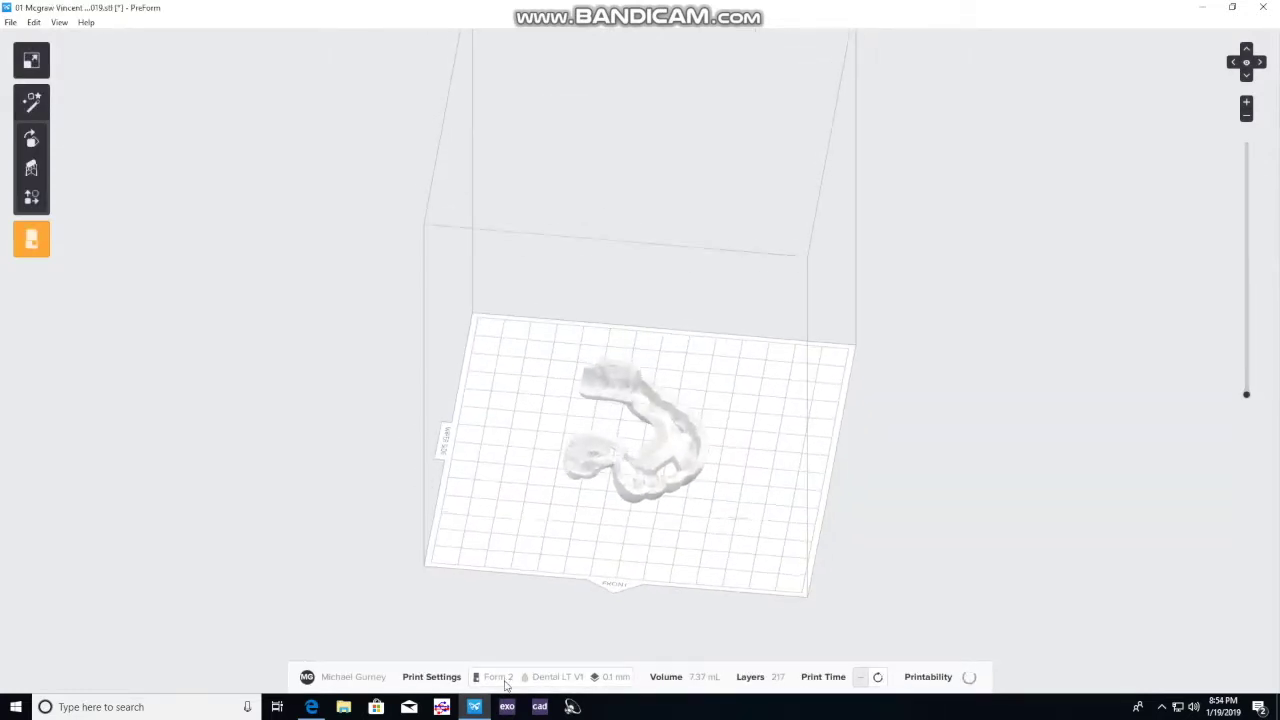
pyautogui.moveTo(677, 452)
pyautogui.mouseDown()
pyautogui.moveTo(688, 522)
pyautogui.moveTo(634, 527)
pyautogui.mouseUp()
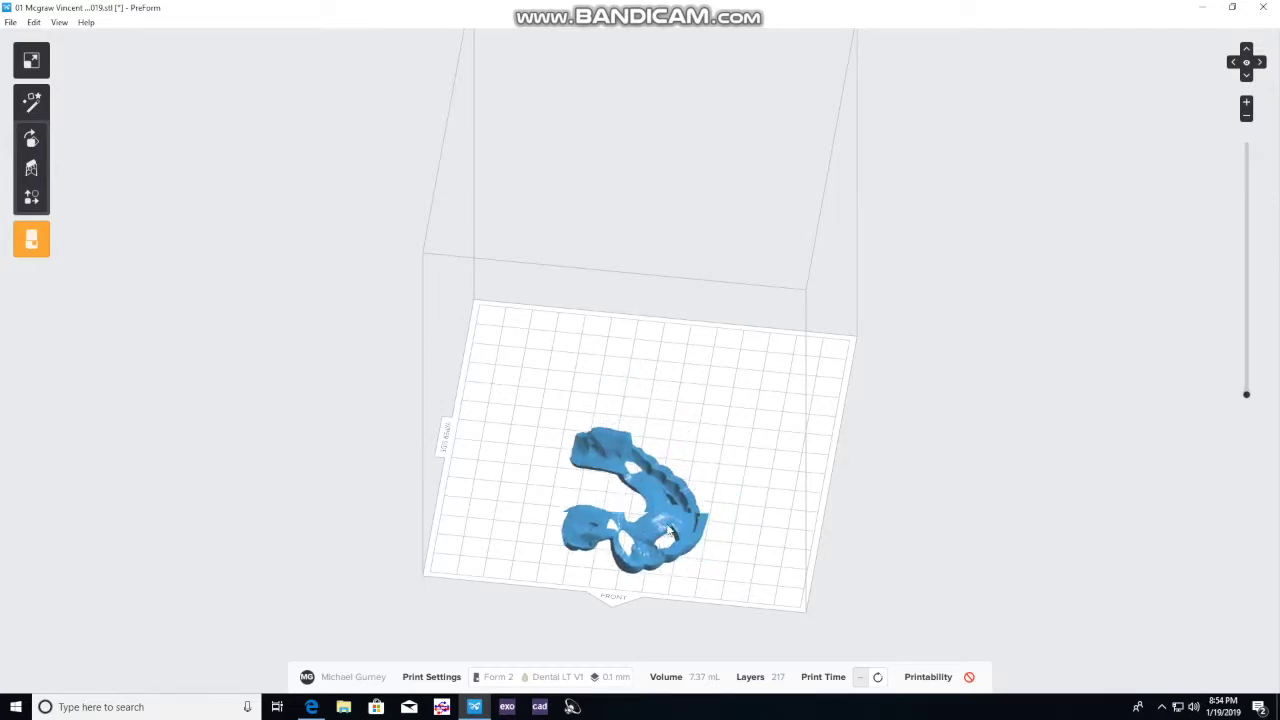
pyautogui.moveTo(677, 603); pyautogui.dragTo(694, 550, button='right')
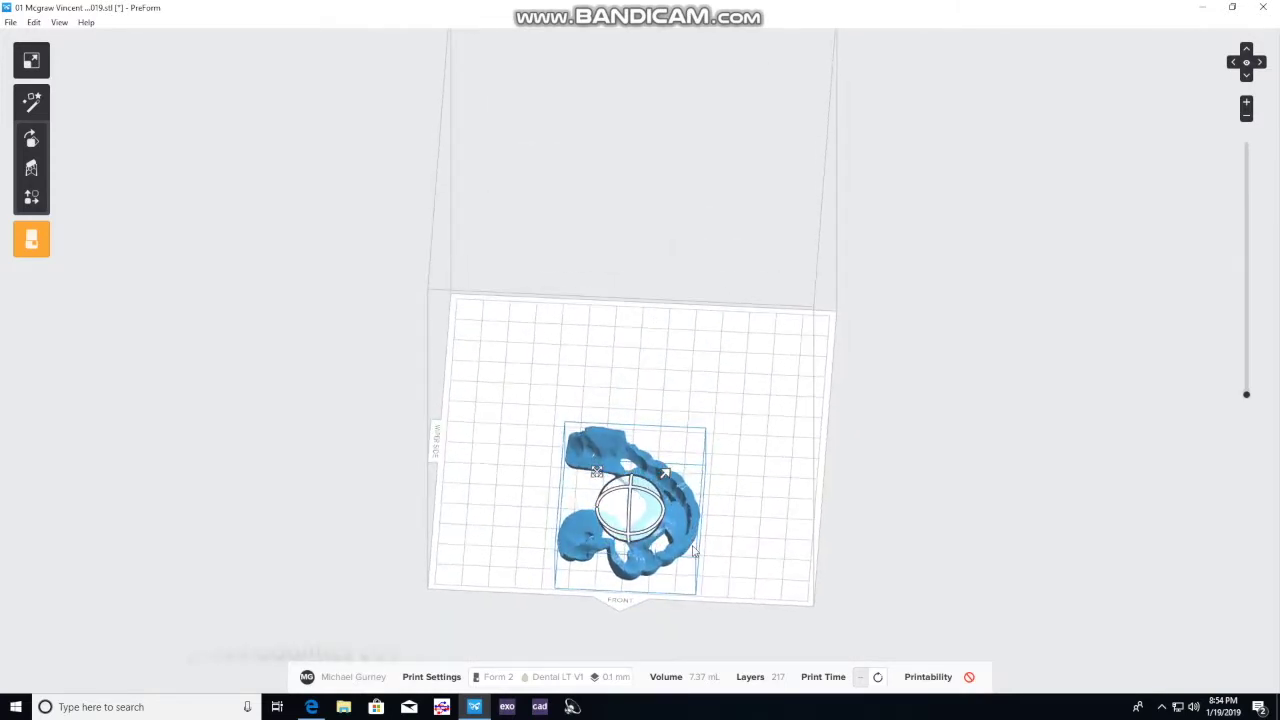
# Step: Import two more surgical guide STL files, moving the first of them forward along the platform's right side
pyautogui.click(10, 22)
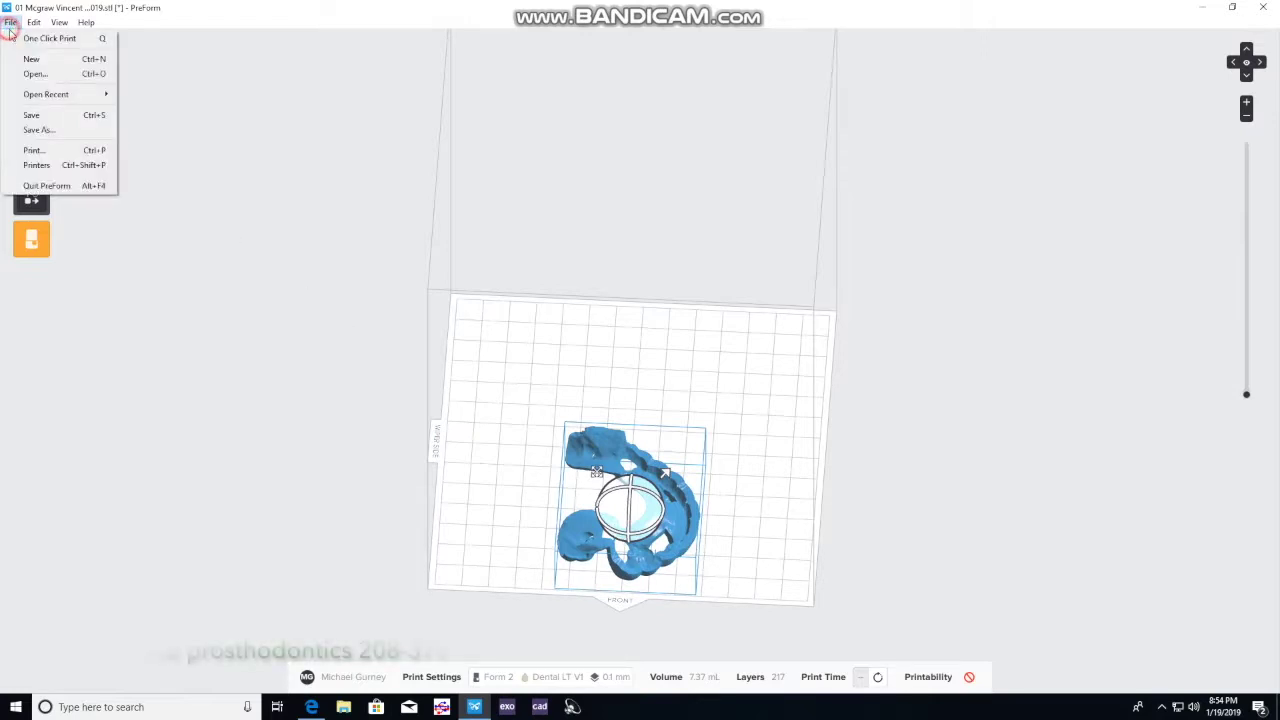
pyautogui.click(35, 73)
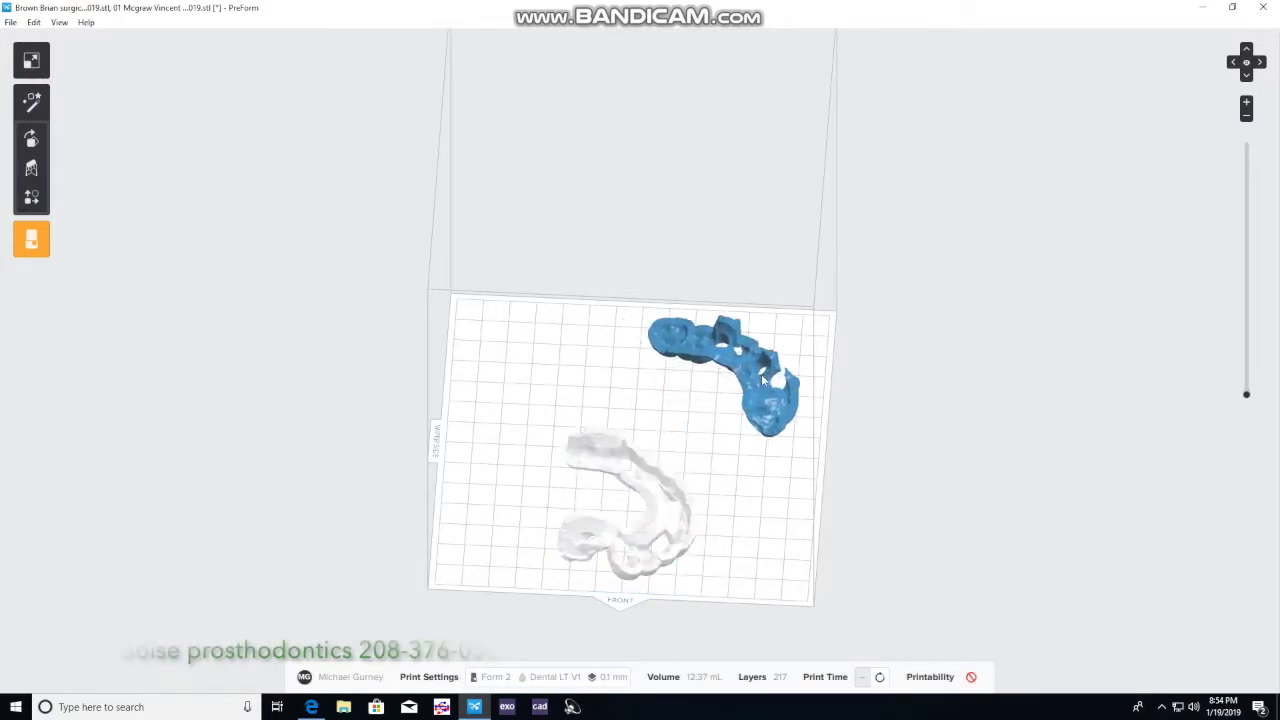
pyautogui.moveTo(761, 374); pyautogui.dragTo(773, 444)
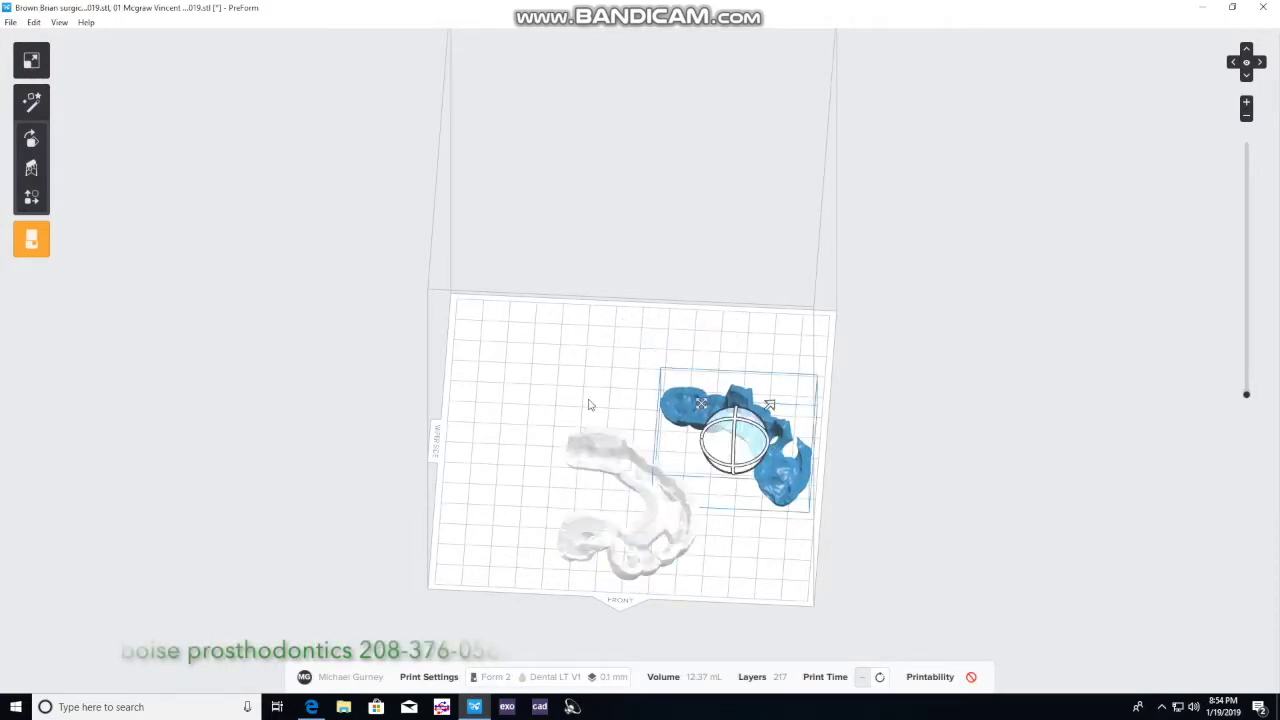
pyautogui.click(9, 22)
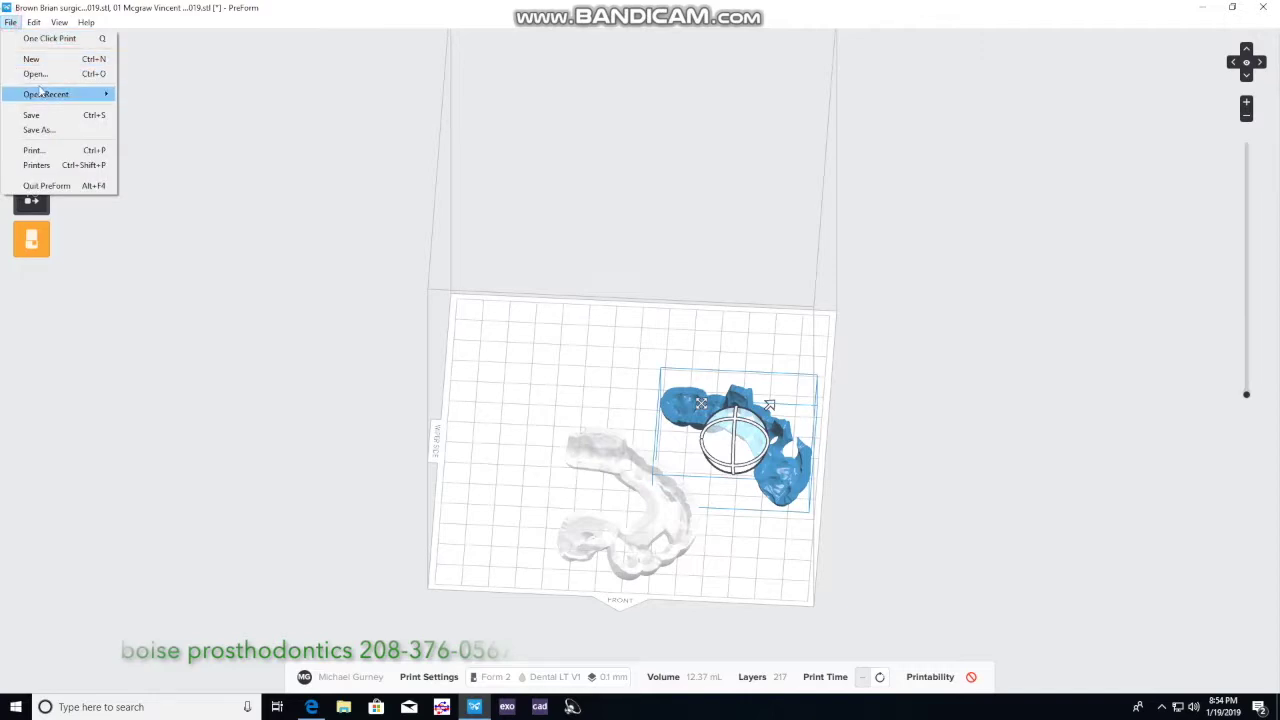
pyautogui.click(35, 74)
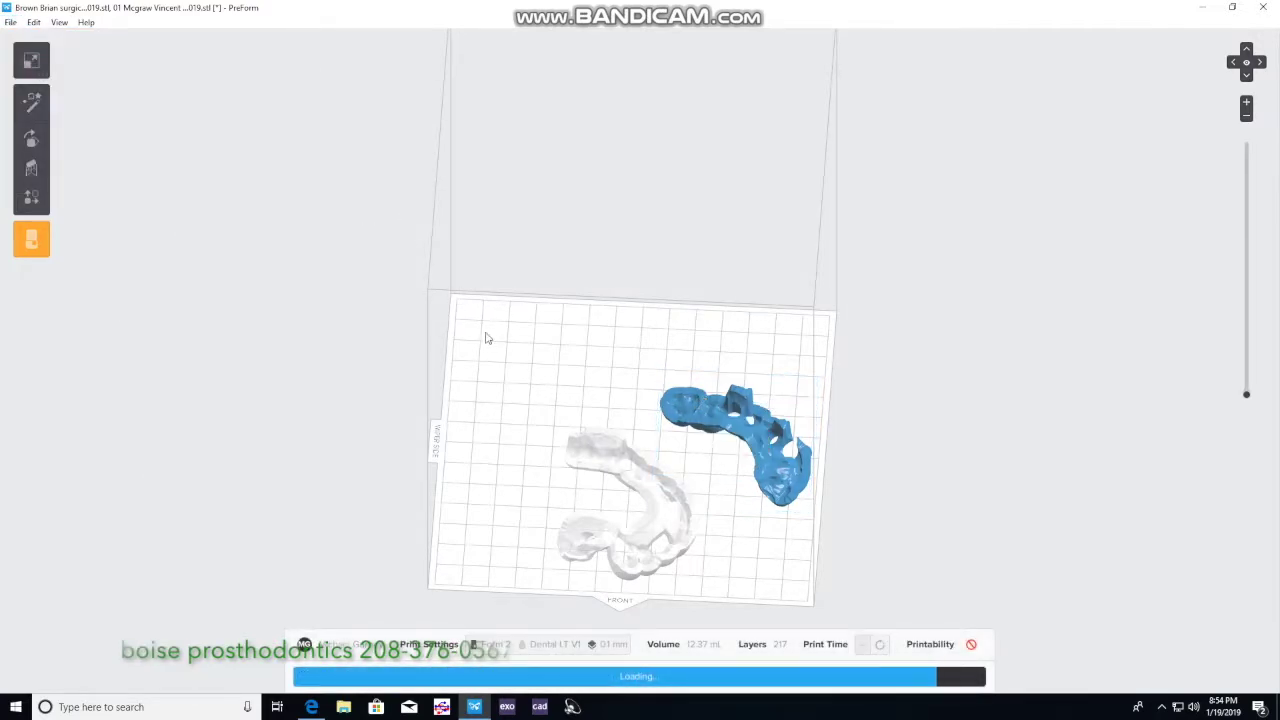
# Step: Select all three surgical guides and generate supports for them with the default density and point size
pyautogui.moveTo(519, 523); pyautogui.dragTo(744, 496)
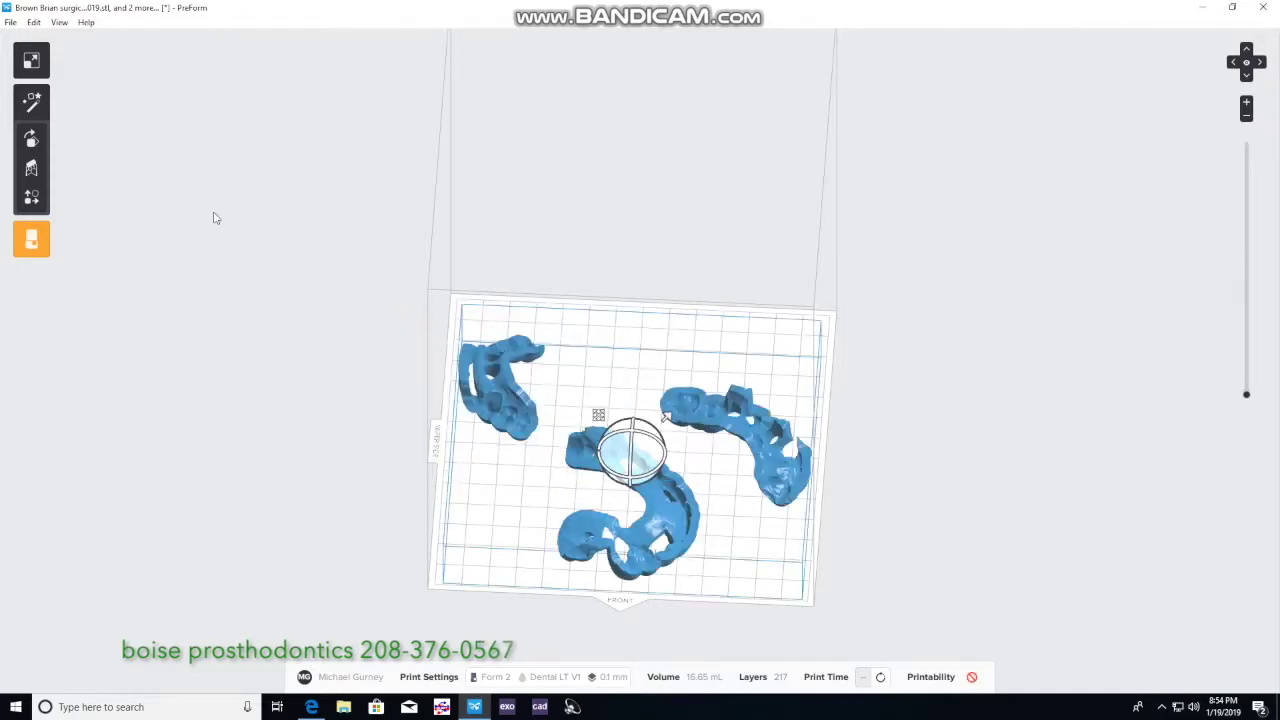
pyautogui.click(31, 168)
pyautogui.click(140, 201)
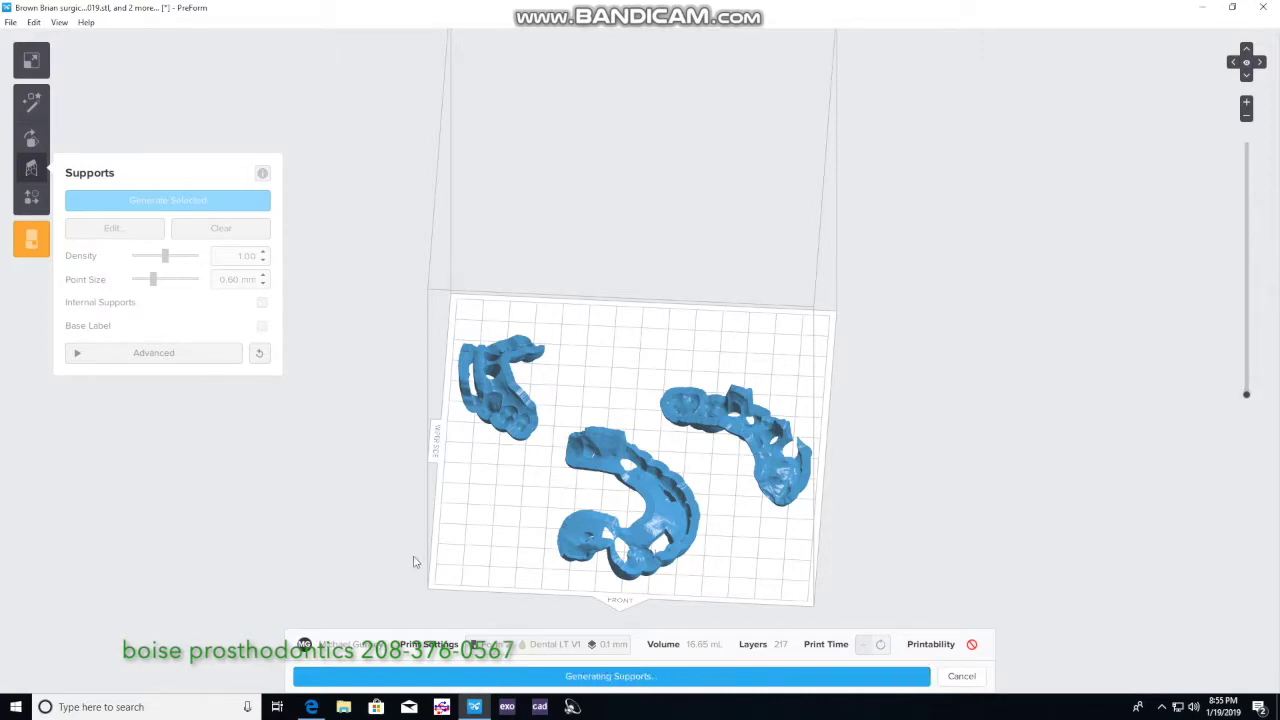
# Step: Start editing the supports and move the points on the inner side of the two-hole guide's lower sleeve hole off its rim
pyautogui.moveTo(443, 563); pyautogui.dragTo(492, 415, button='right')
pyautogui.scroll(5, 492, 430)
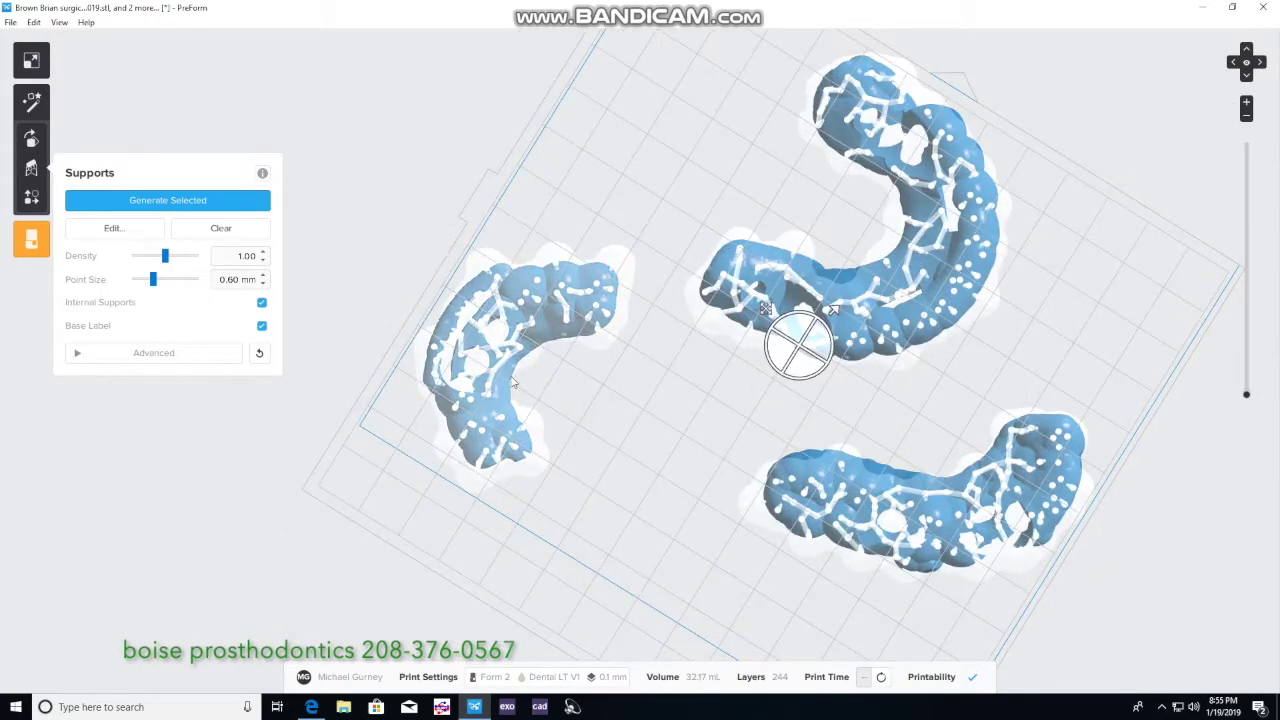
pyautogui.scroll(3, 478, 368)
pyautogui.click(126, 225)
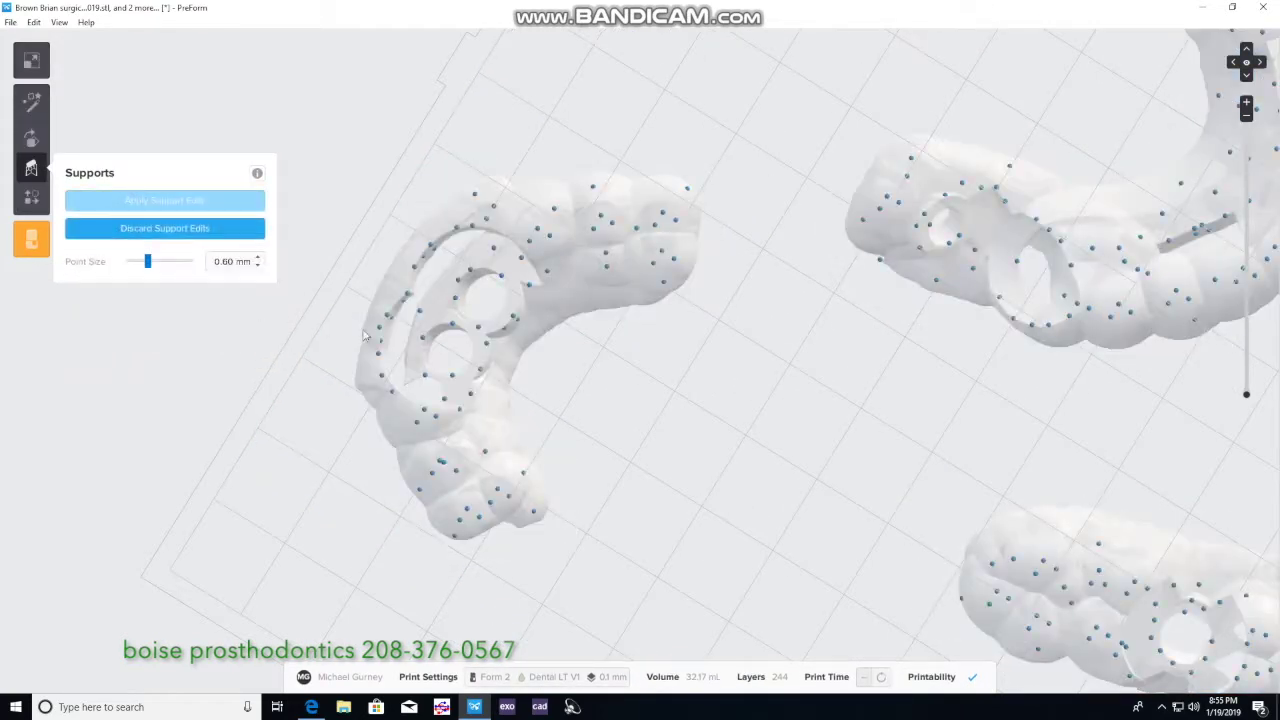
pyautogui.moveTo(530, 418); pyautogui.dragTo(586, 457, button='right')
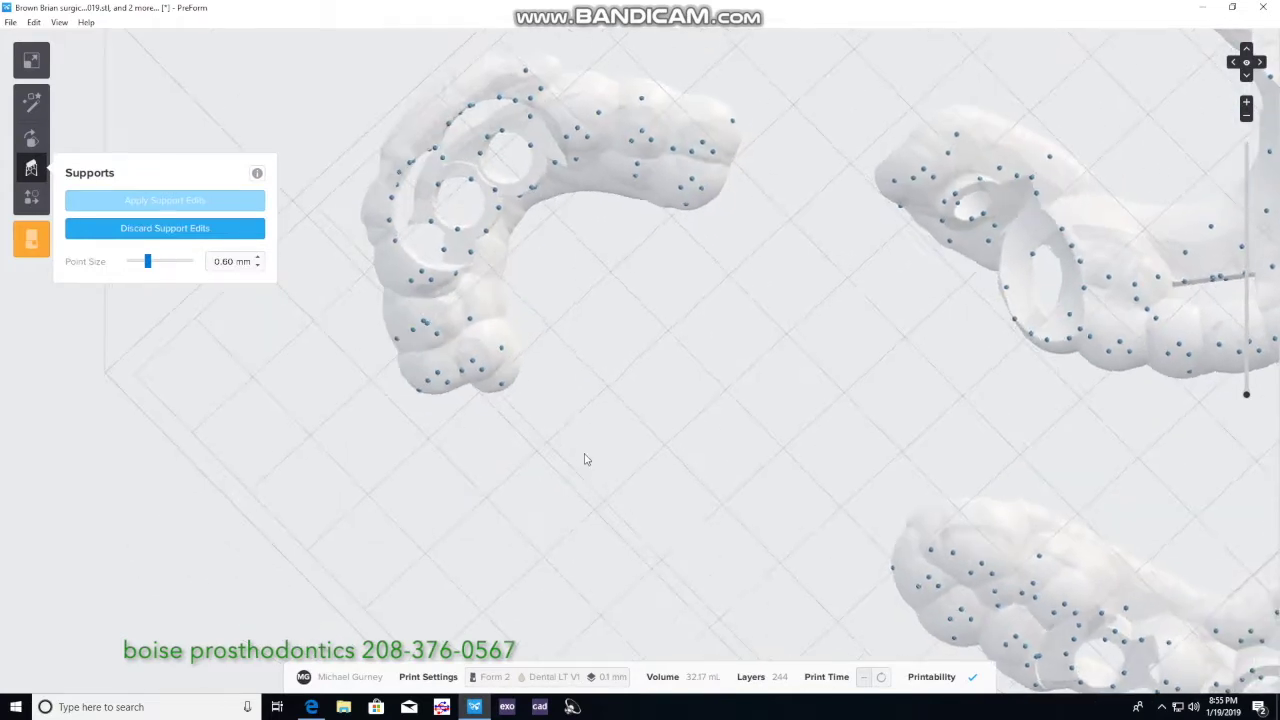
pyautogui.click(485, 232)
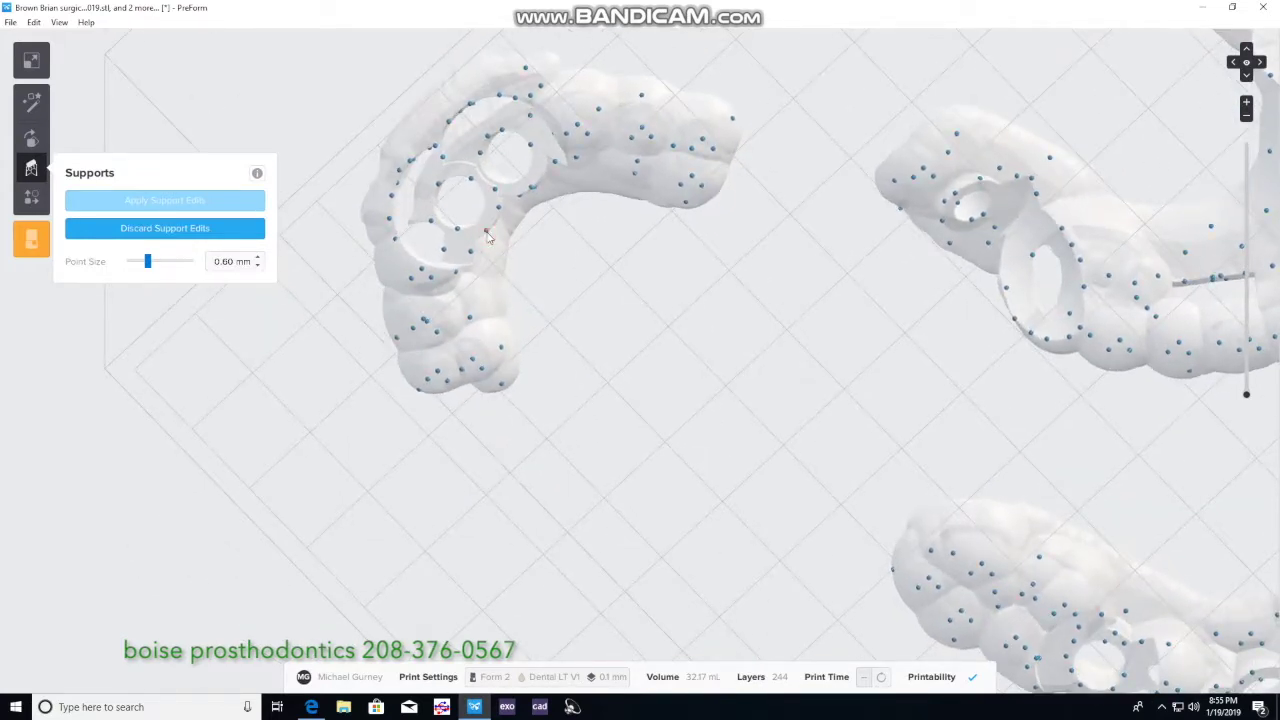
pyautogui.moveTo(489, 235); pyautogui.dragTo(477, 233, button='right')
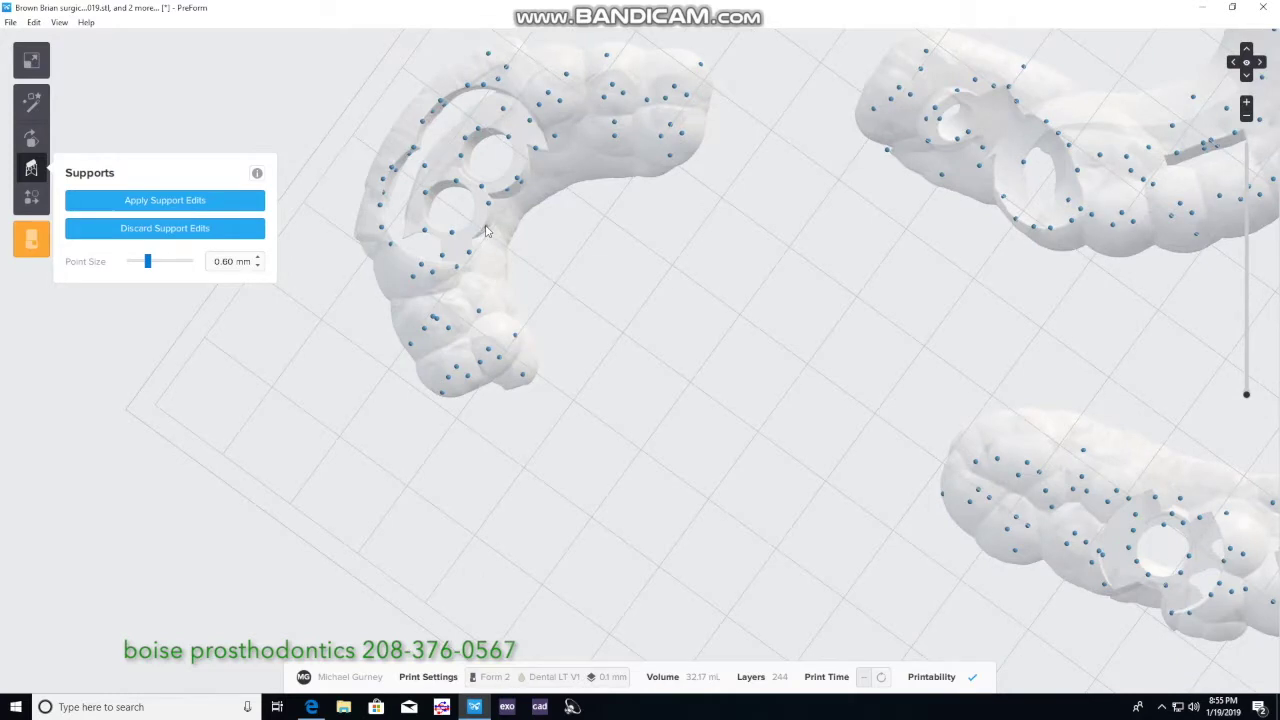
pyautogui.click(489, 207)
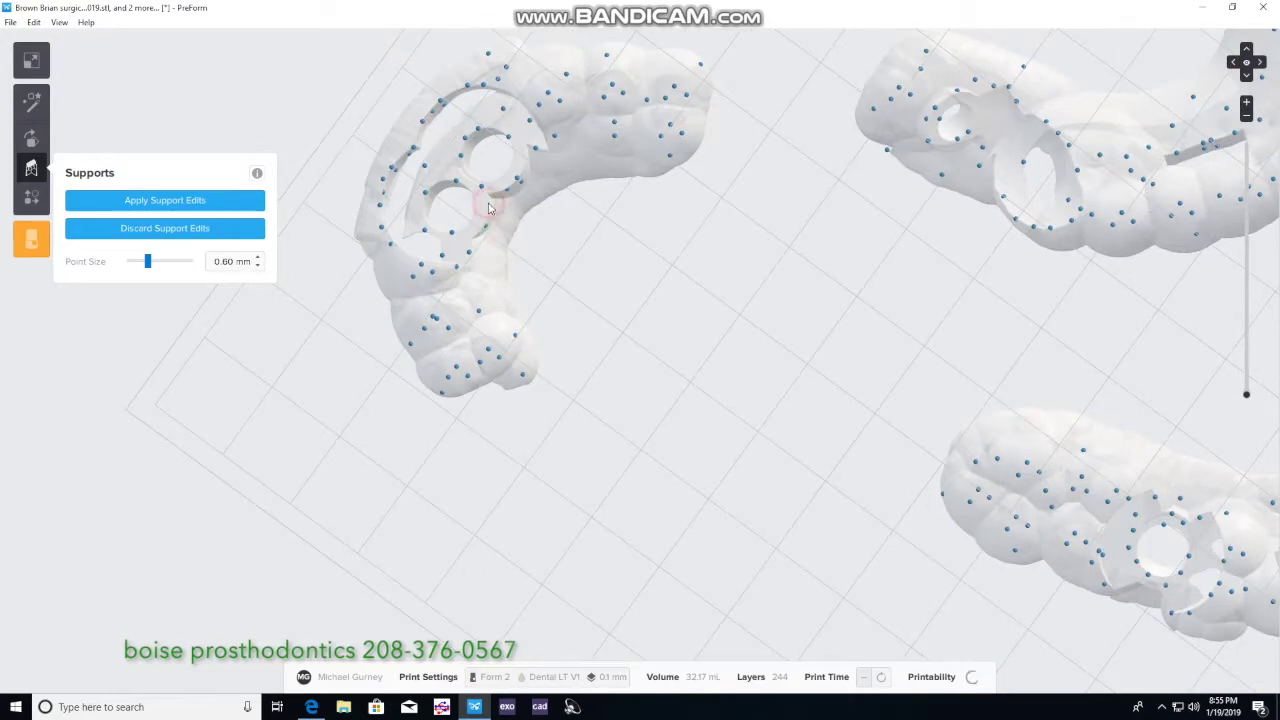
pyautogui.click(478, 184)
pyautogui.click(487, 196)
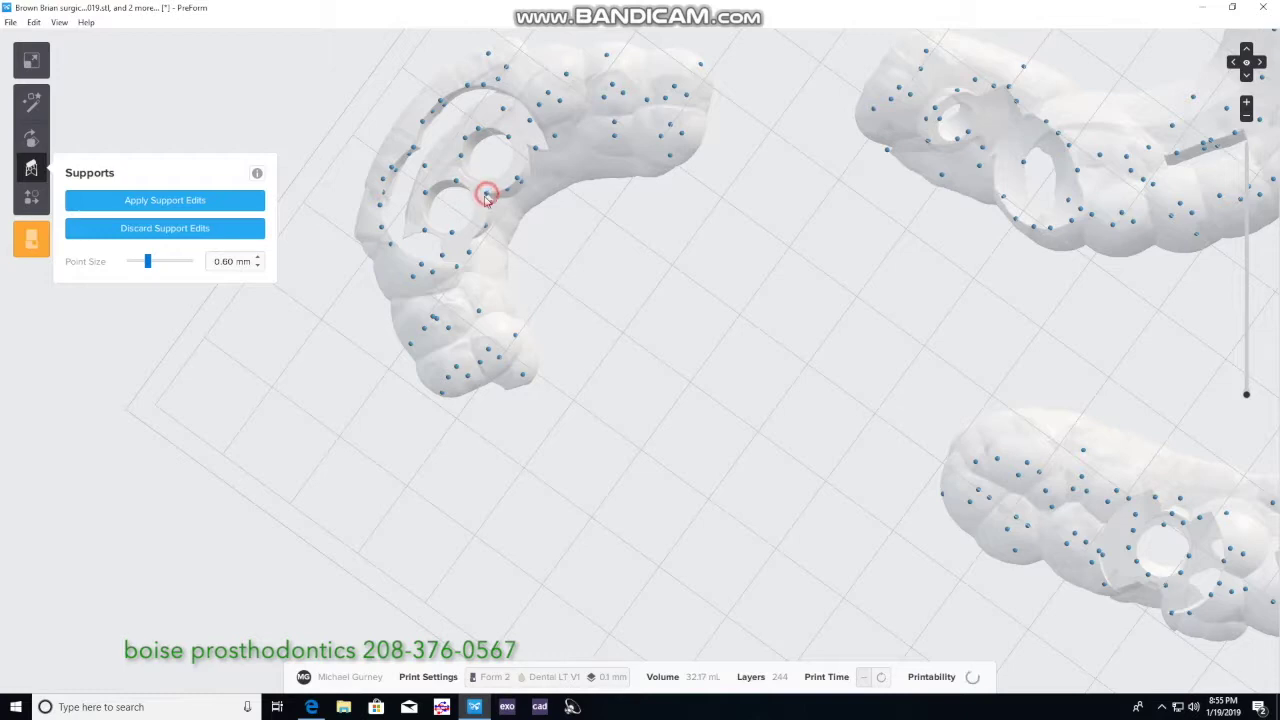
# Step: Relocate the remaining support points around the two-hole guide's lower sleeve hole outward, away from the rim
pyautogui.moveTo(453, 236); pyautogui.dragTo(453, 253)
pyautogui.click(423, 233)
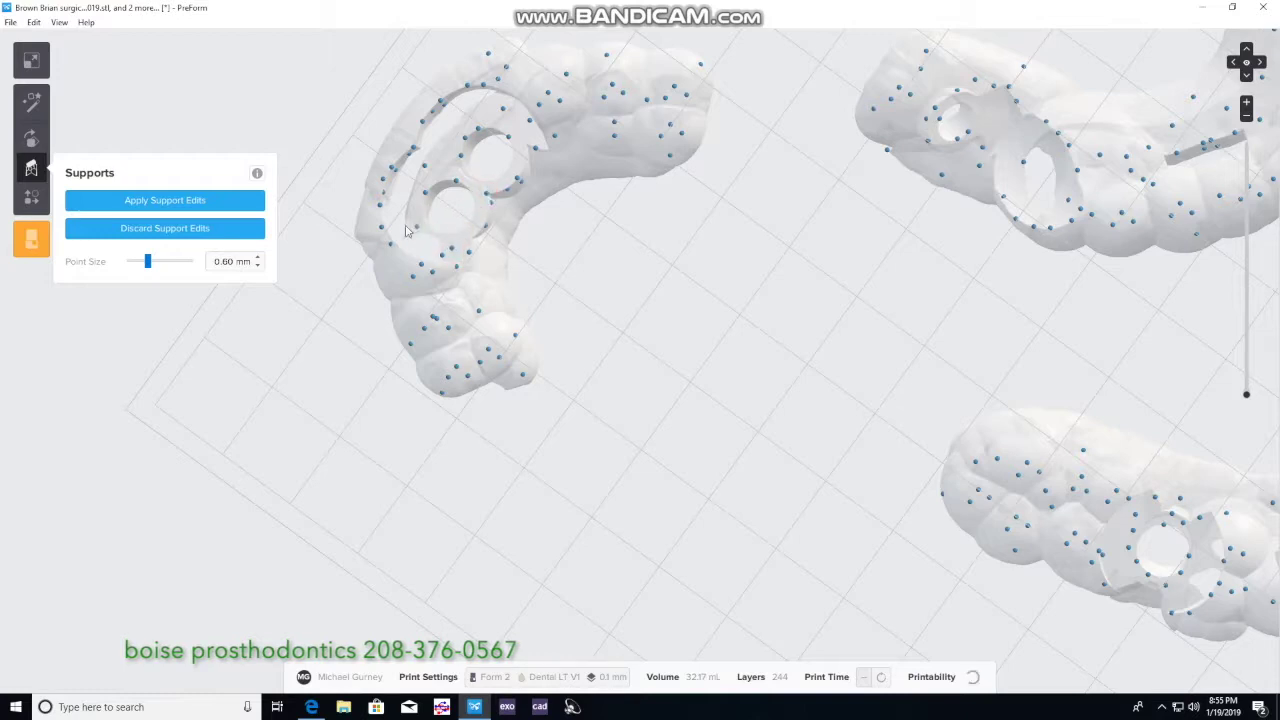
pyautogui.click(427, 192)
pyautogui.click(421, 184)
pyautogui.click(457, 187)
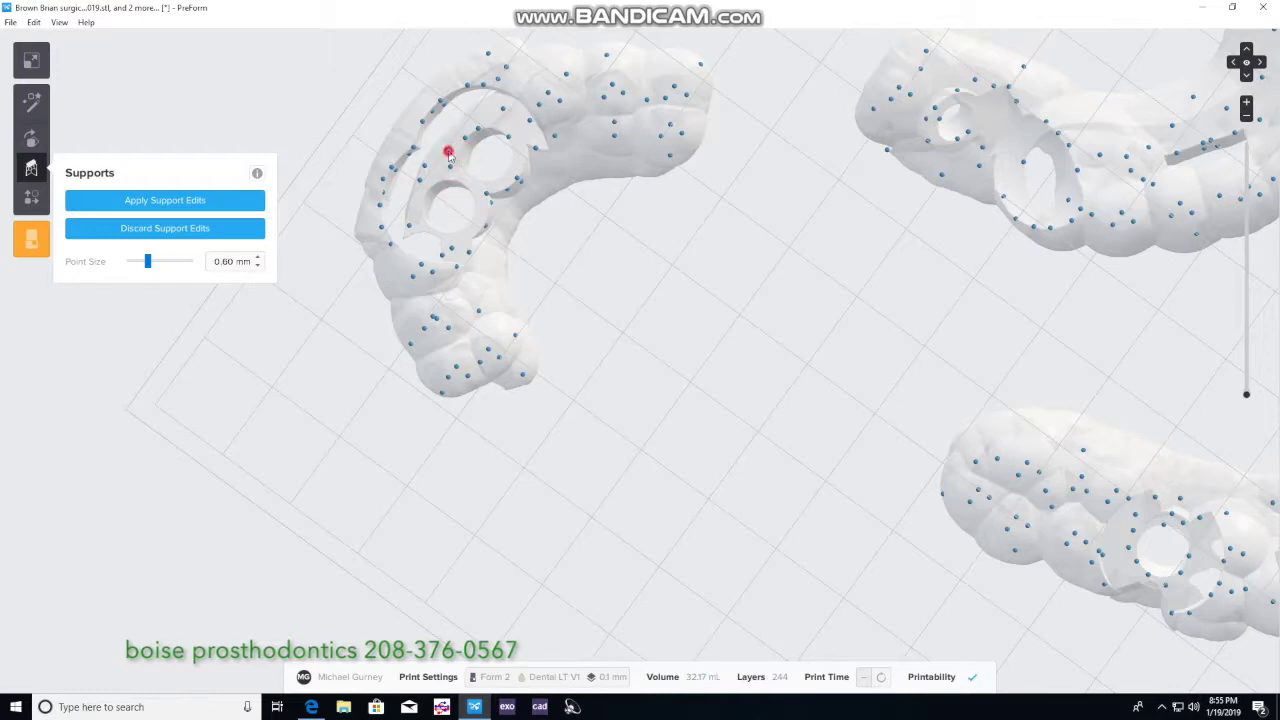
# Step: Replace the support points on the rim of the two-hole guide's upper sleeve hole with points farther out
pyautogui.click(462, 130)
pyautogui.click(458, 130)
pyautogui.click(480, 128)
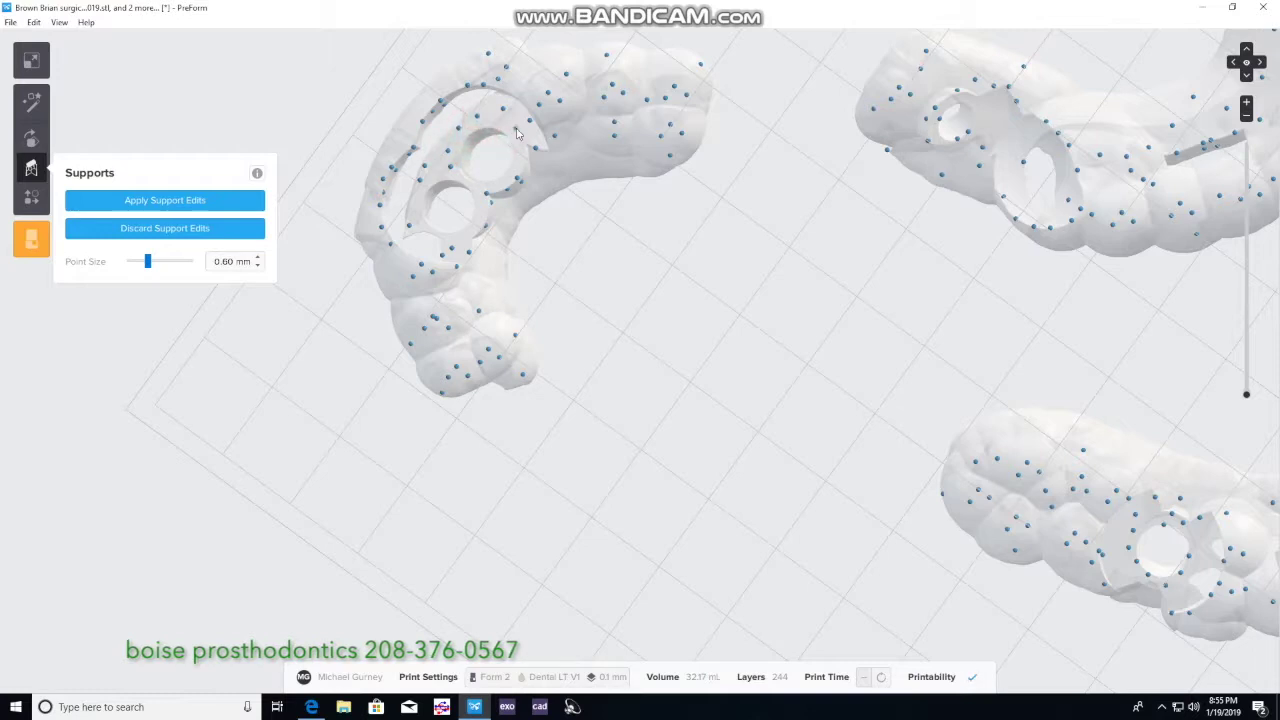
pyautogui.click(516, 130)
# Step: On the full-arch guide, remove support points from one end's sleeve hole and rim and add replacements on the surrounding surface
pyautogui.moveTo(545, 257); pyautogui.dragTo(737, 320, button='right')
pyautogui.scroll(5, 882, 328)
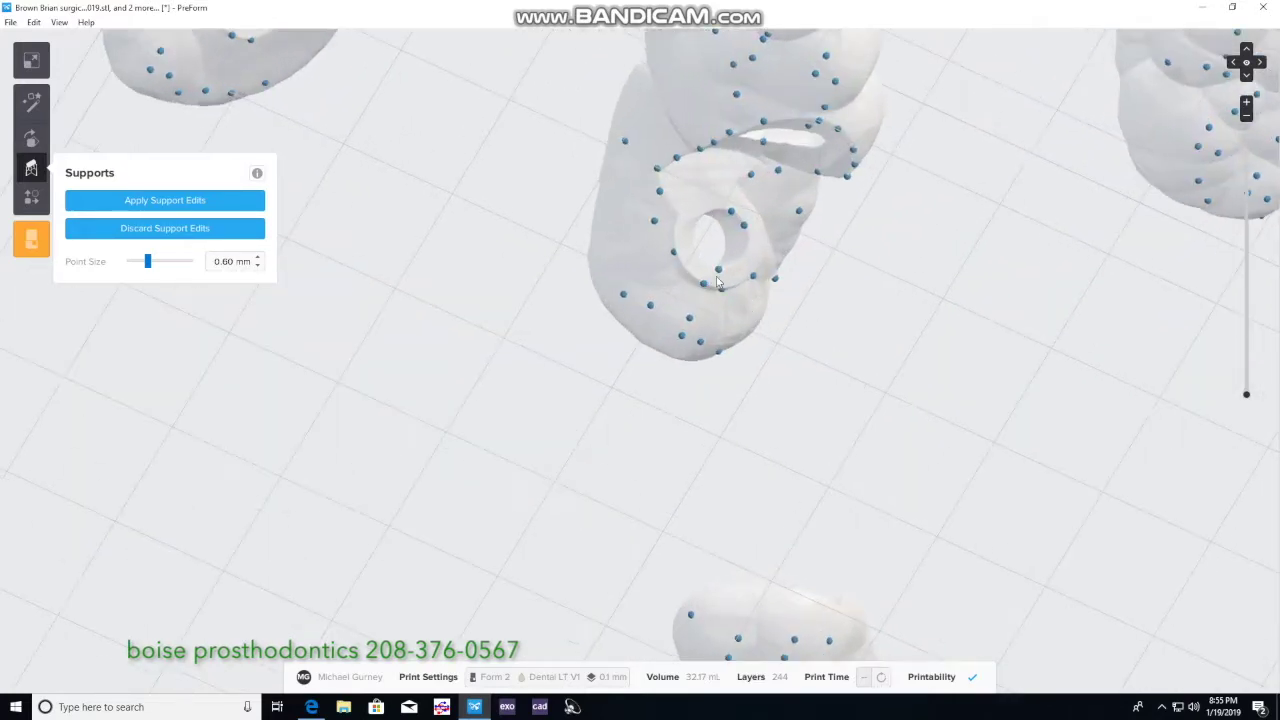
pyautogui.click(718, 268)
pyautogui.click(734, 184)
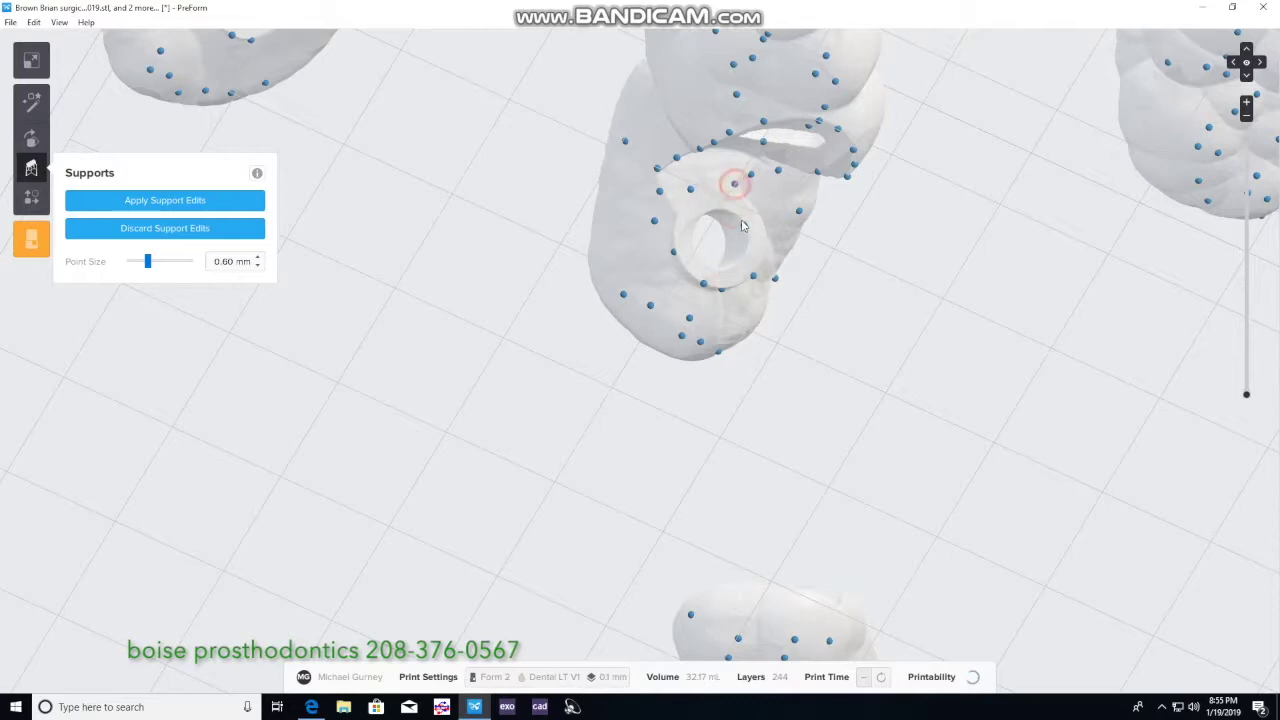
pyautogui.click(743, 225)
pyautogui.click(764, 210)
pyautogui.click(704, 284)
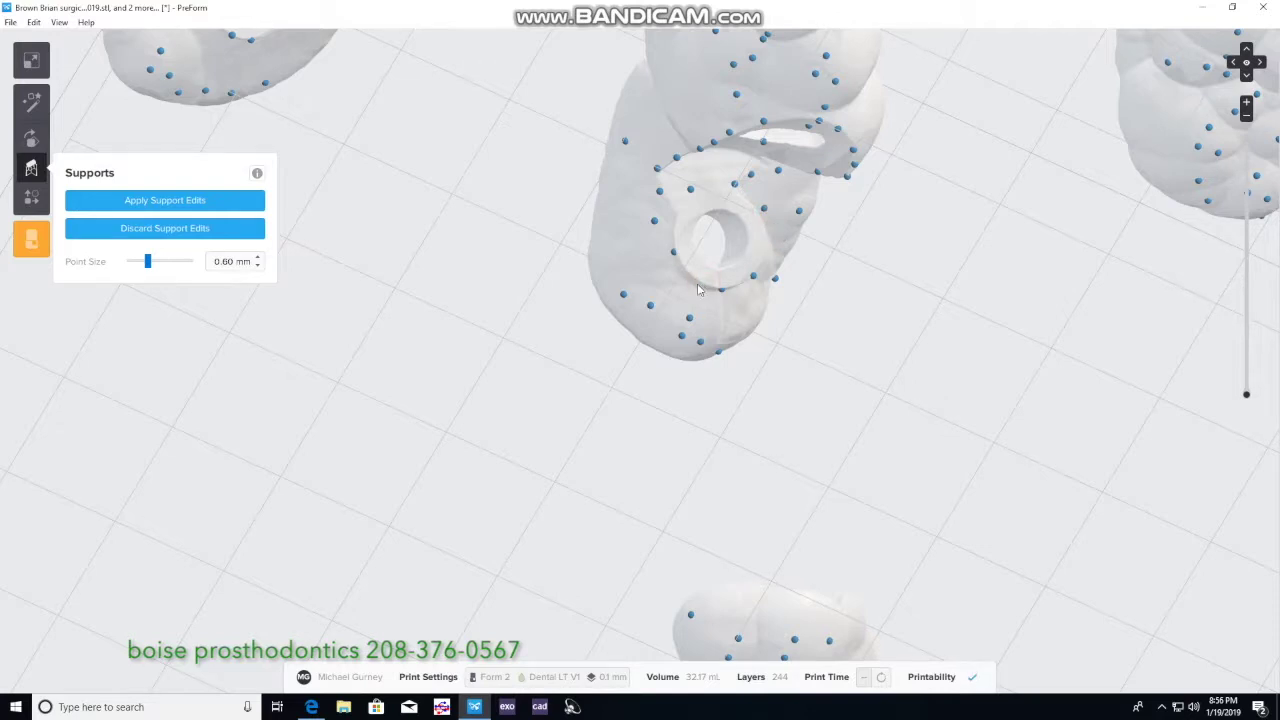
pyautogui.moveTo(820, 276); pyautogui.dragTo(844, 229, button='right')
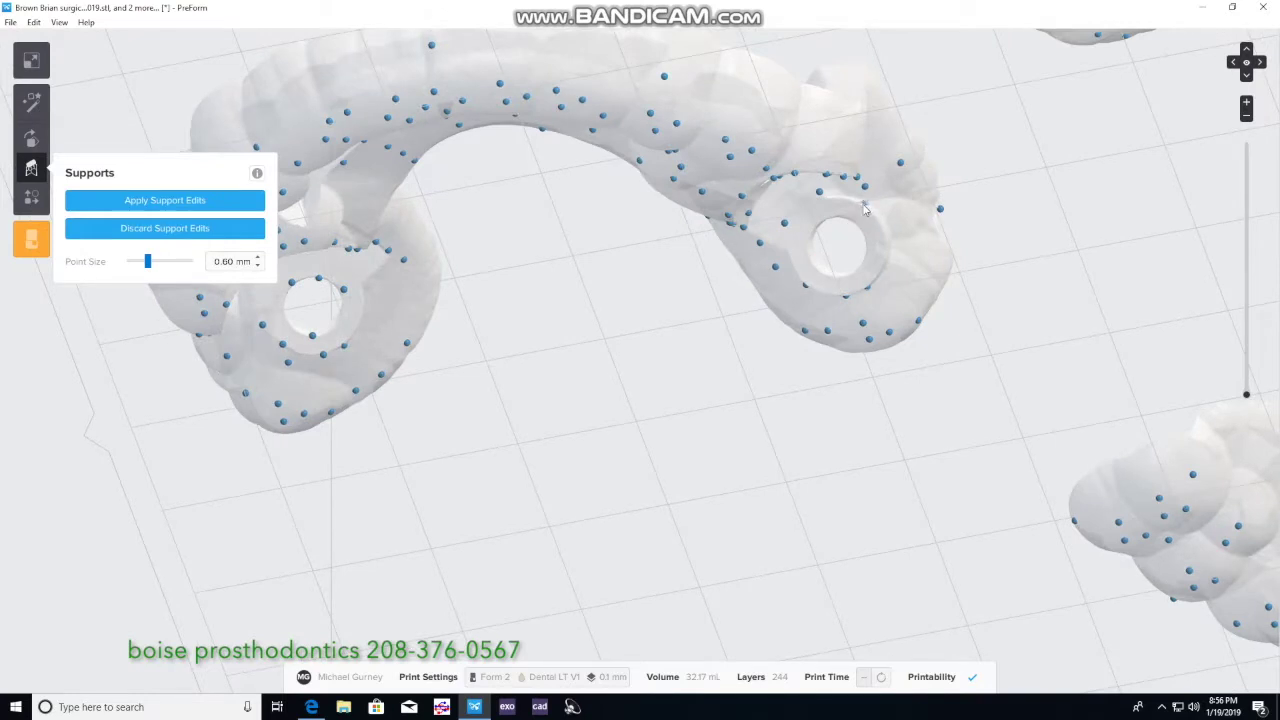
pyautogui.click(876, 225)
pyautogui.click(889, 234)
# Step: Move the support points above the sleeve hole at the full-arch guide's other end outward from its rim
pyautogui.moveTo(683, 314); pyautogui.dragTo(555, 343, button='right')
pyautogui.click(347, 403)
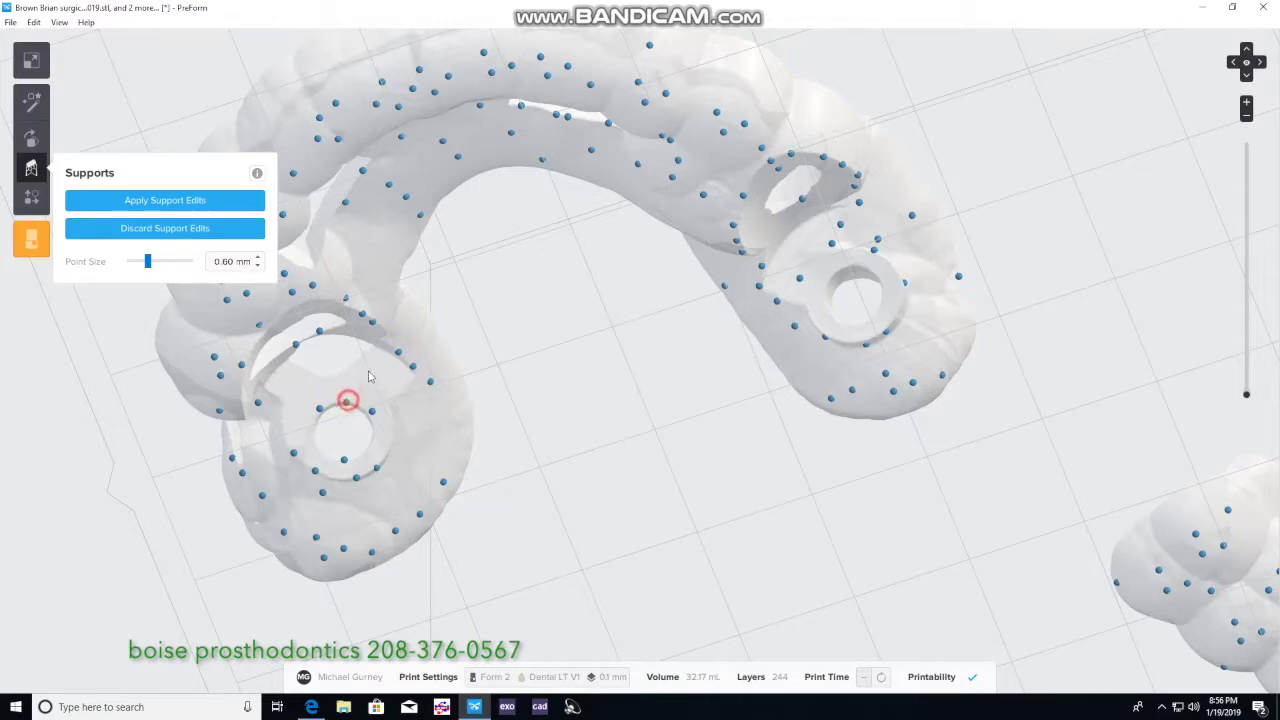
pyautogui.click(366, 377)
pyautogui.click(317, 406)
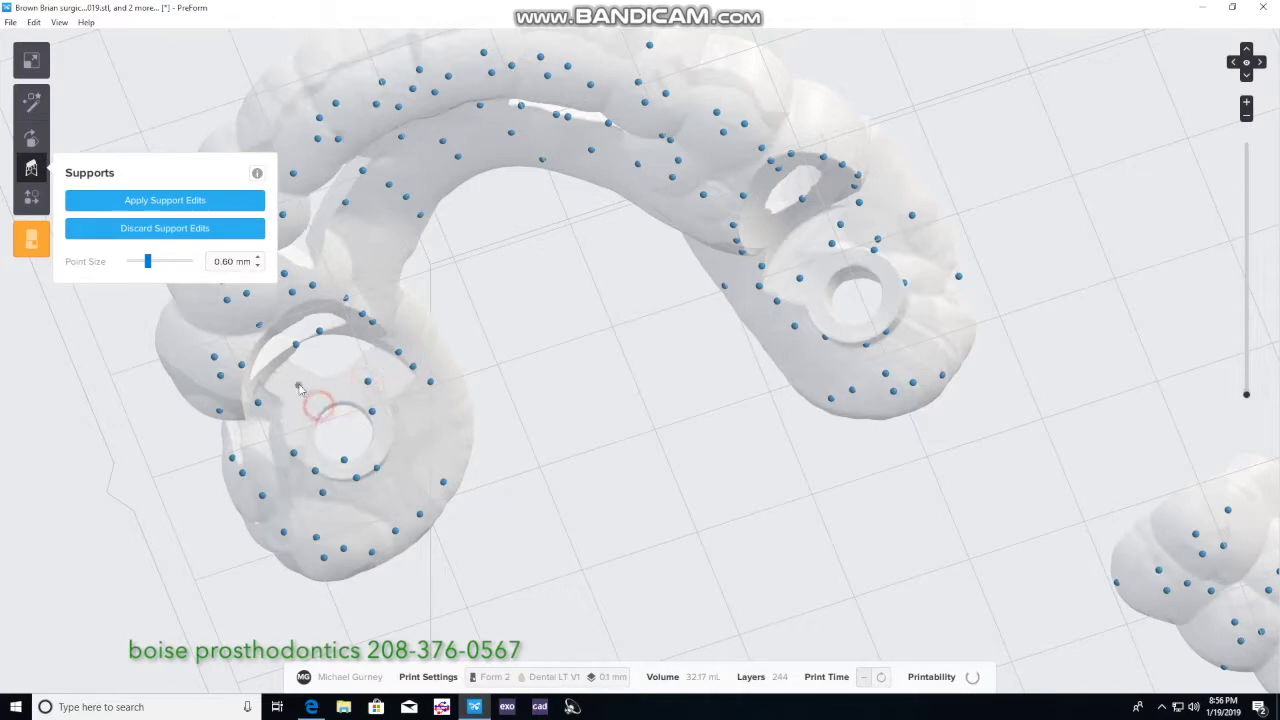
pyautogui.click(298, 383)
# Step: Relocate the support points along the lower side of that same sleeve hole outward, clear of the opening and rim
pyautogui.click(292, 453)
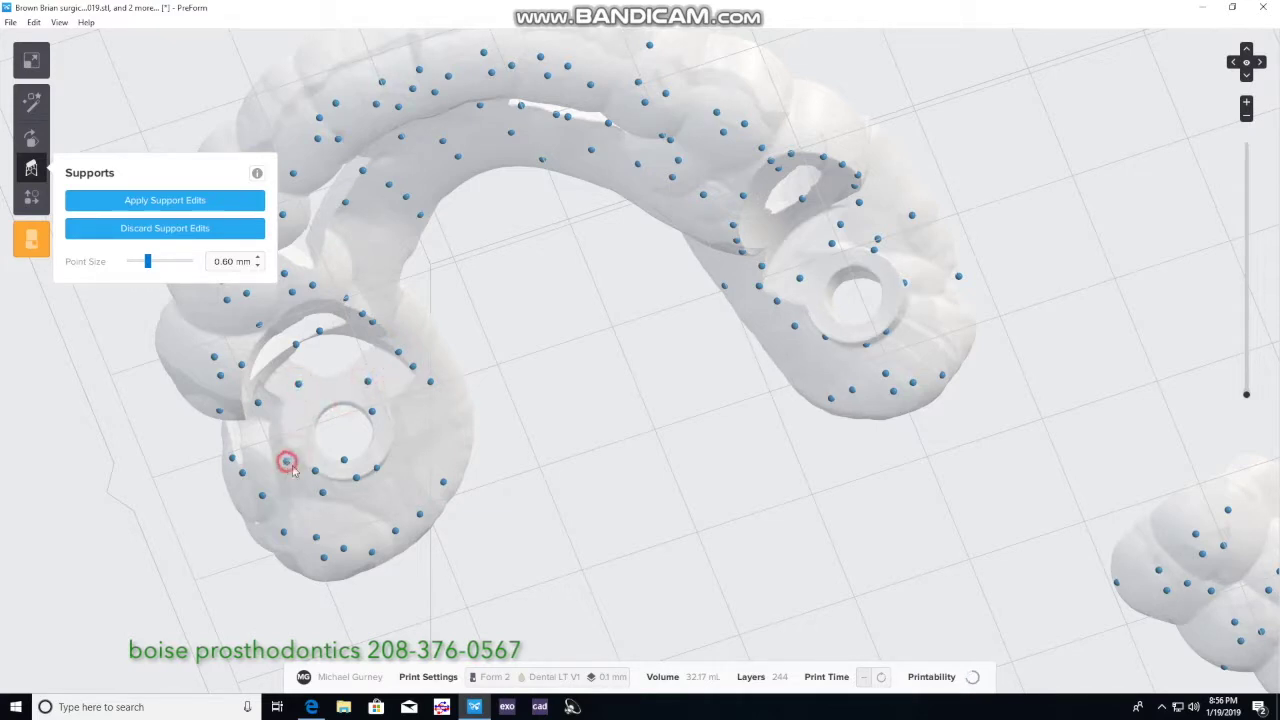
pyautogui.click(313, 472)
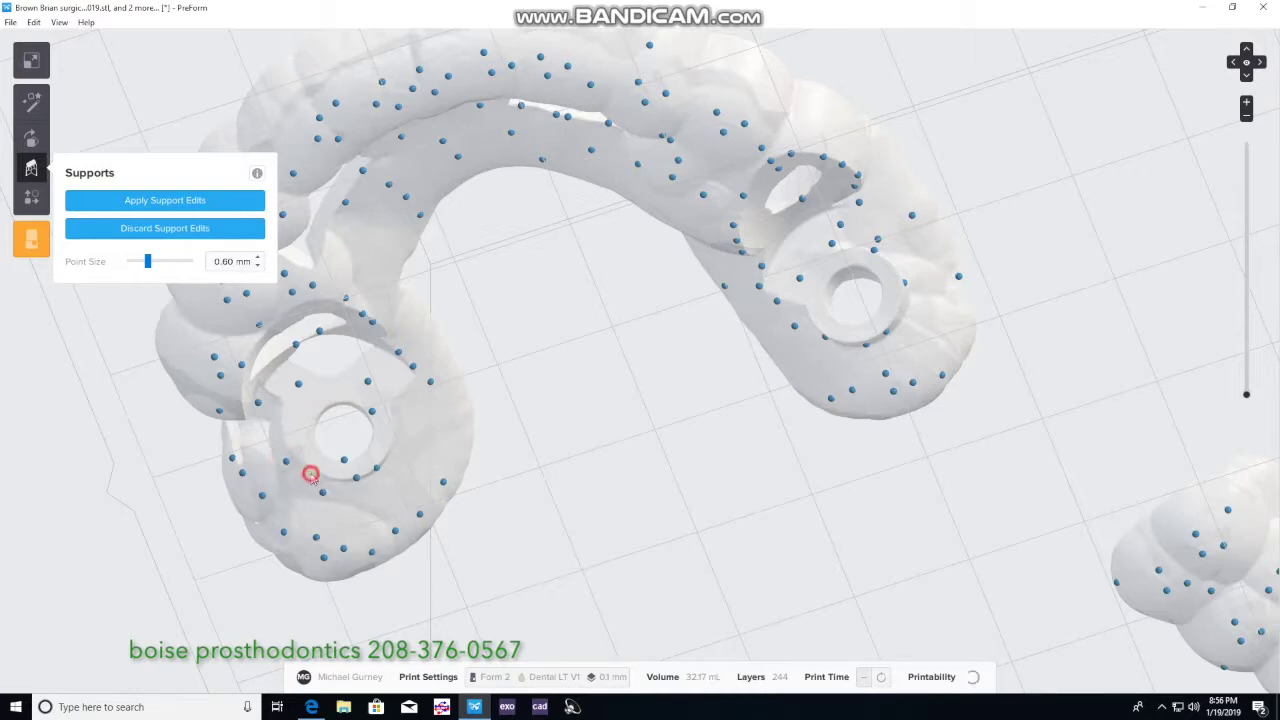
pyautogui.moveTo(343, 460); pyautogui.dragTo(349, 488)
pyautogui.click(365, 477)
pyautogui.click(376, 466)
pyautogui.click(387, 462)
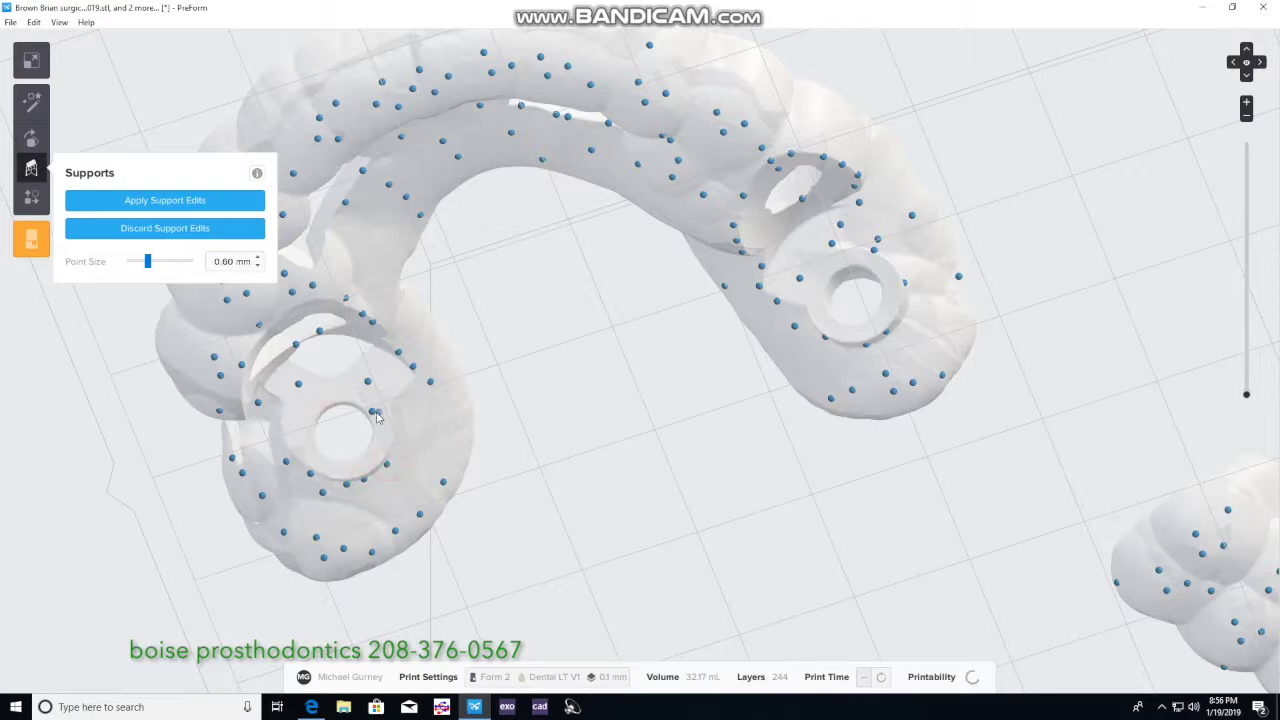
# Step: Add support points above and on both sides of that sleeve hole, keeping them off the rim
pyautogui.click(333, 390)
pyautogui.click(331, 387)
pyautogui.click(388, 405)
pyautogui.click(408, 463)
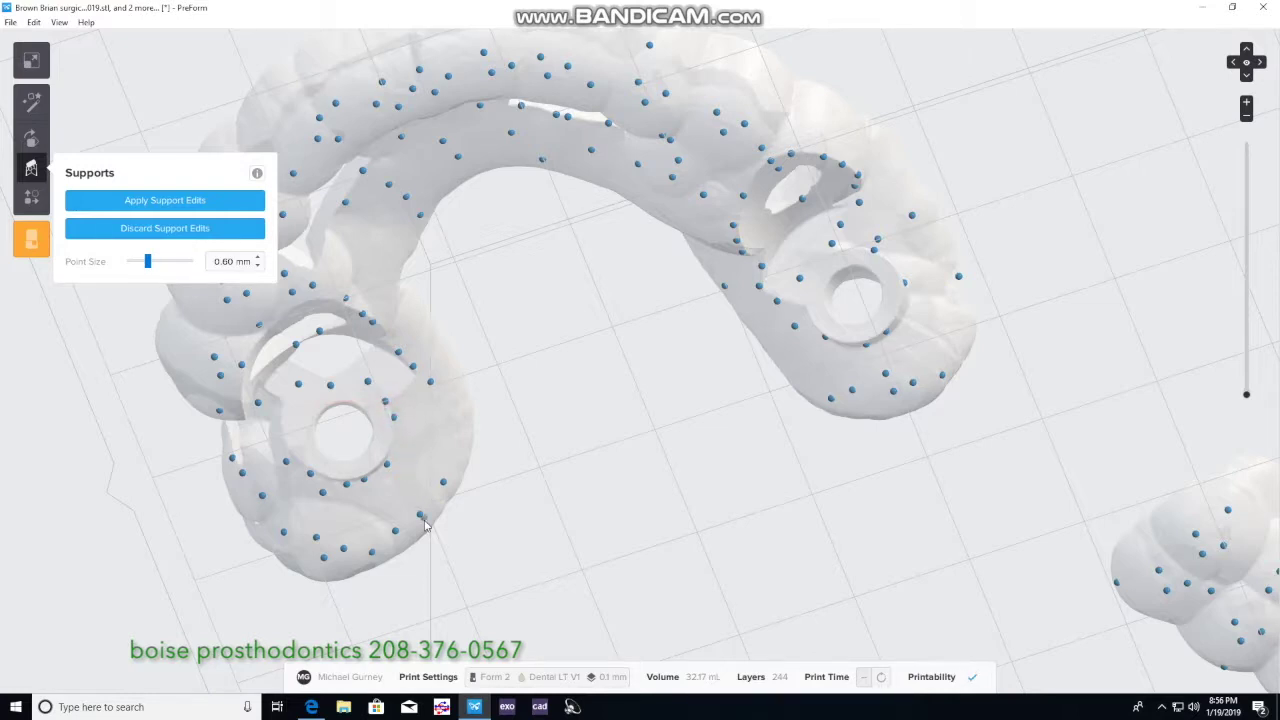
pyautogui.click(279, 424)
pyautogui.moveTo(297, 517); pyautogui.dragTo(268, 435, button='right')
pyautogui.scroll(-10, 268, 435)
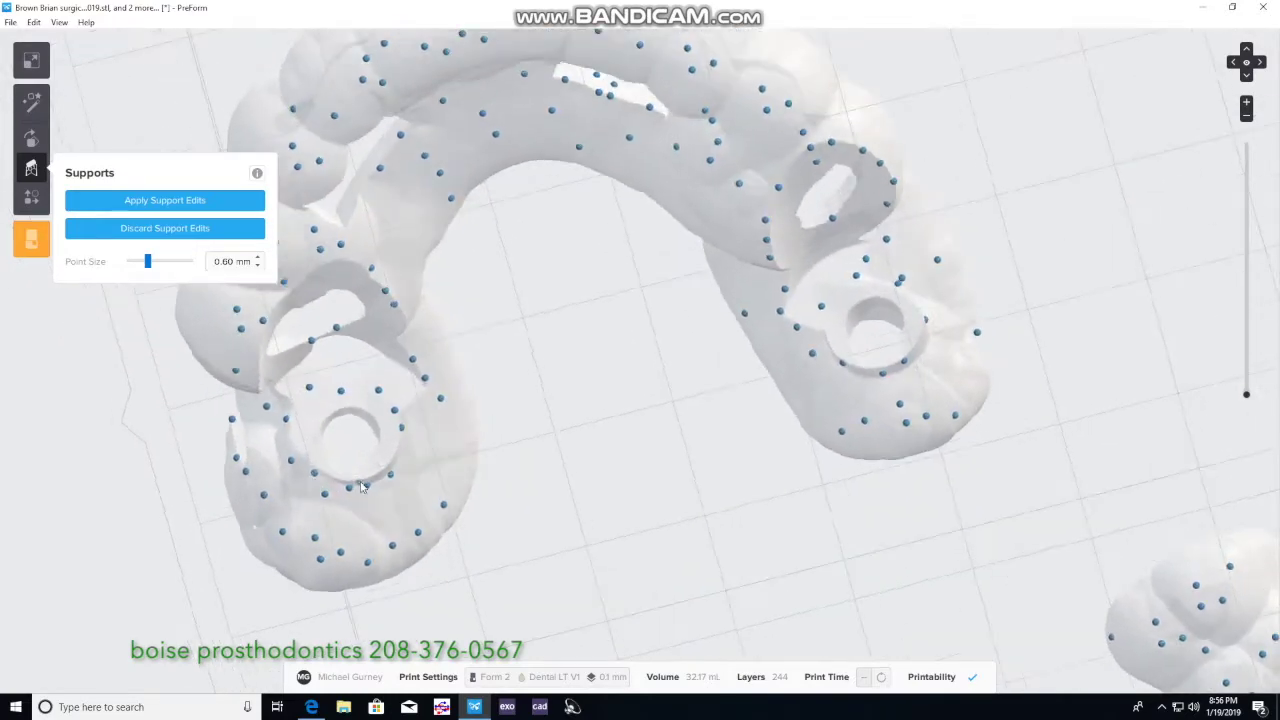
# Step: On the longer partial-arch guide, move the support points along the lower and outer sides of the sleeve hole nearer its long end outward
pyautogui.moveTo(611, 366); pyautogui.dragTo(521, 317, button='right')
pyautogui.scroll(5, 577, 227)
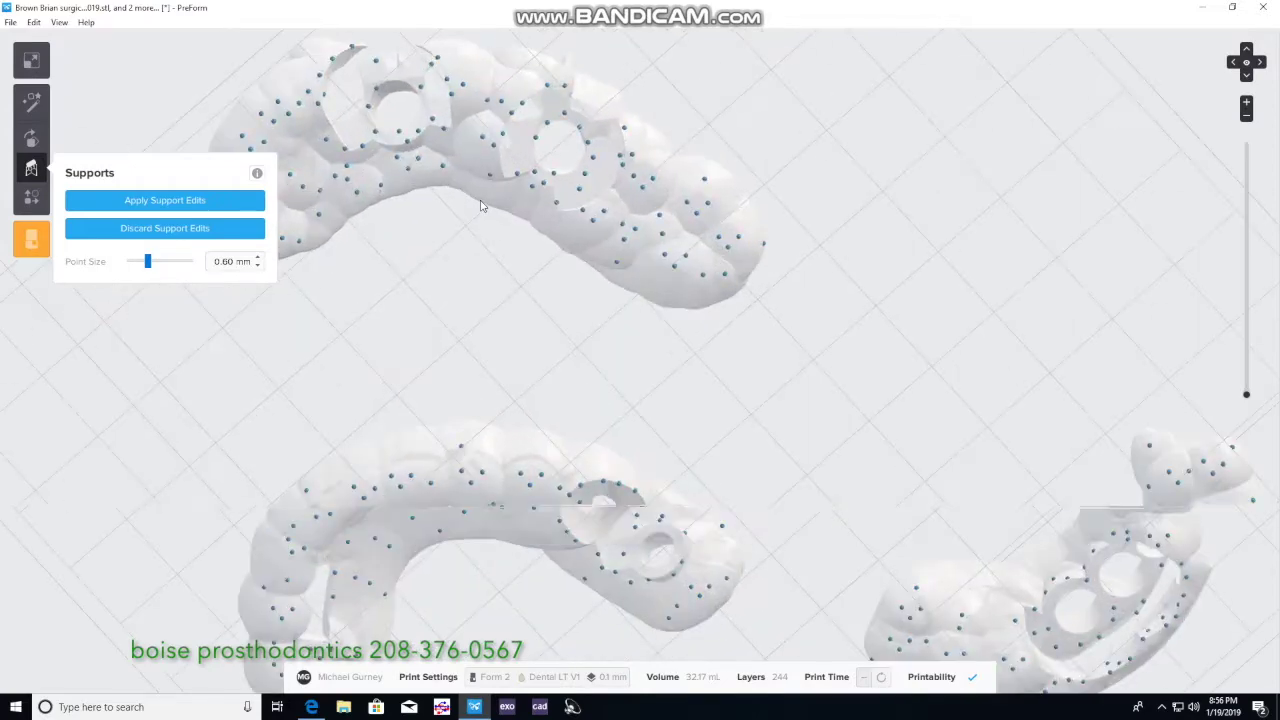
pyautogui.moveTo(531, 217); pyautogui.dragTo(502, 200, button='right')
pyautogui.click(536, 160)
pyautogui.click(581, 180)
pyautogui.click(551, 175)
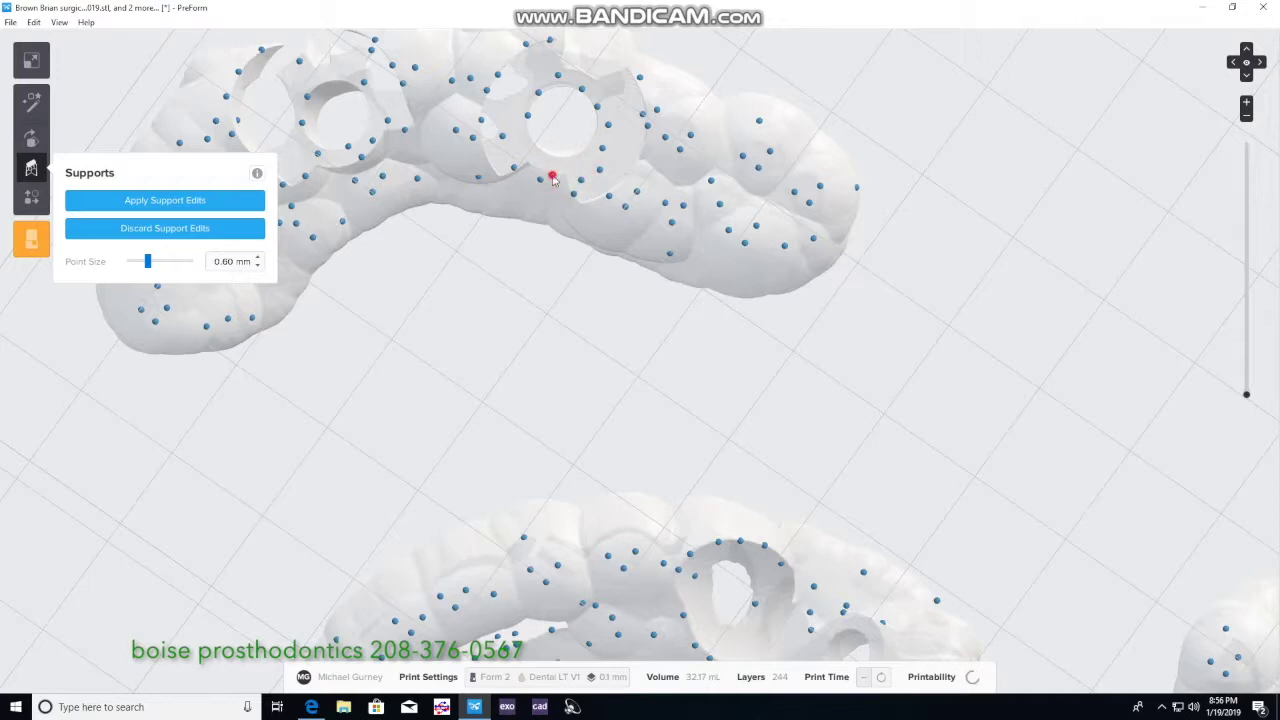
pyautogui.click(603, 149)
pyautogui.click(618, 151)
pyautogui.click(620, 117)
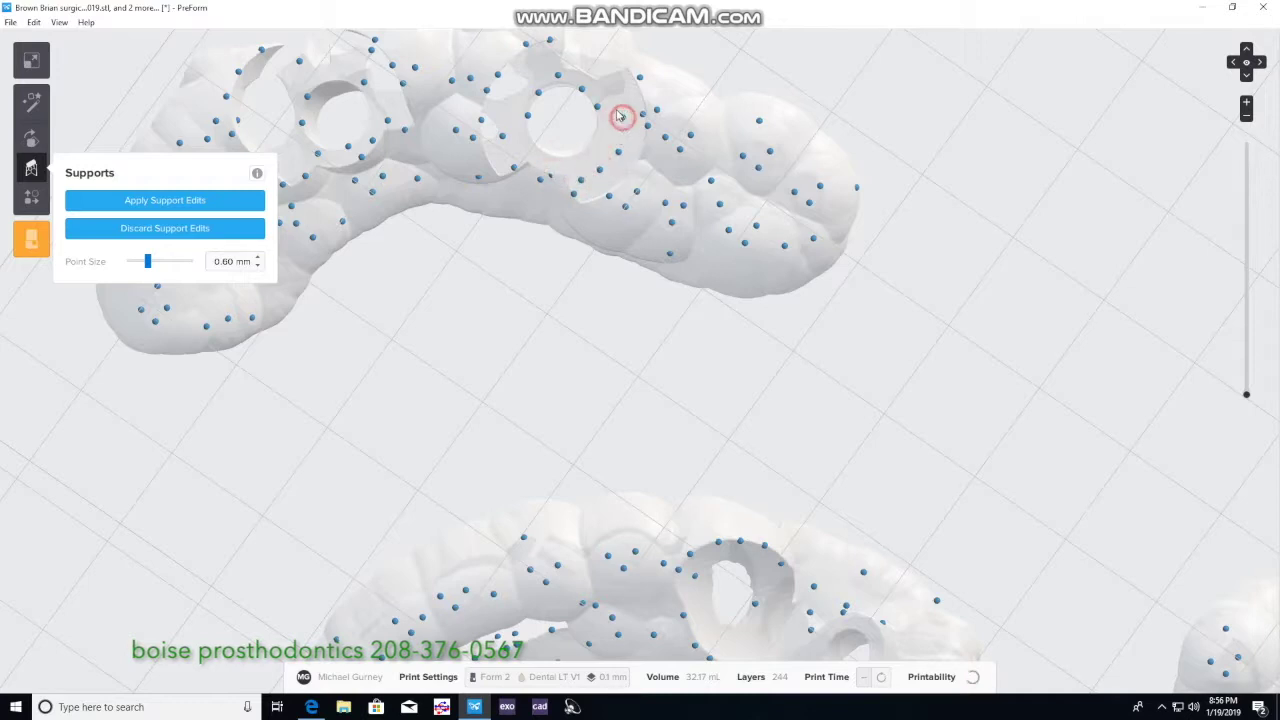
# Step: Relocate the remaining support points around the upper half of that sleeve hole outward, clear of the opening and rim
pyautogui.click(599, 107)
pyautogui.click(616, 94)
pyautogui.click(583, 85)
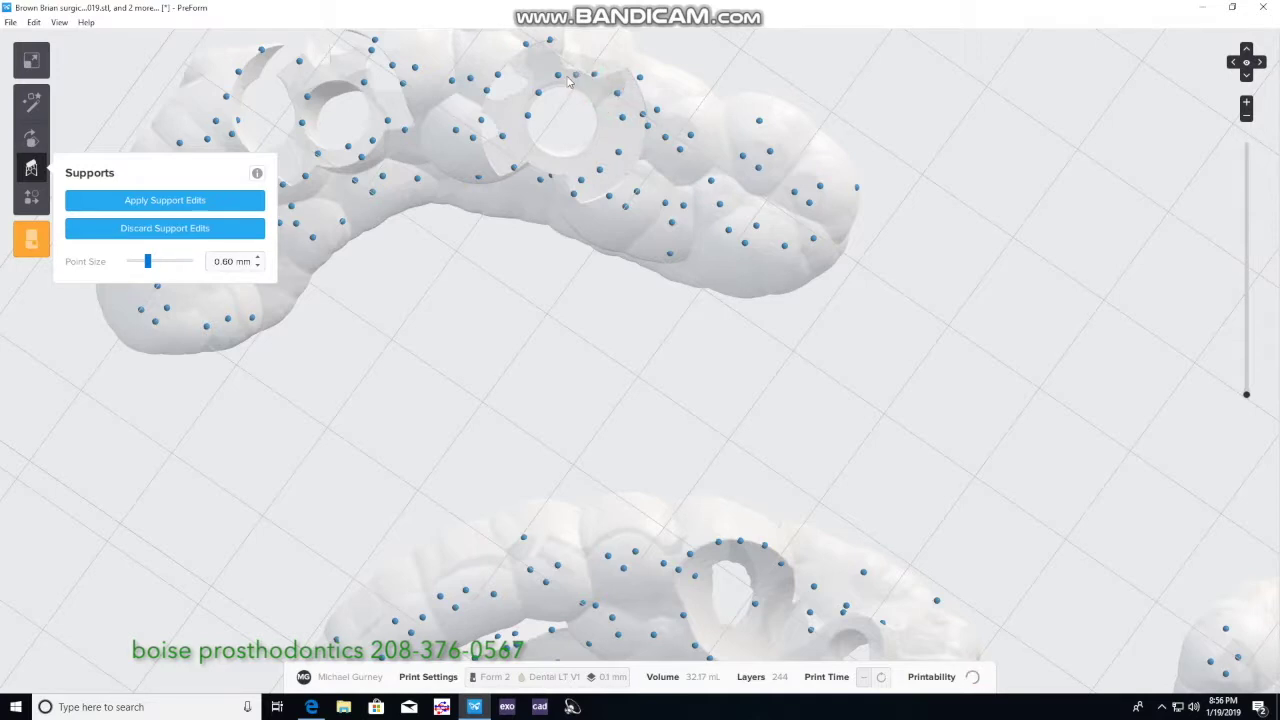
pyautogui.click(560, 77)
pyautogui.click(568, 69)
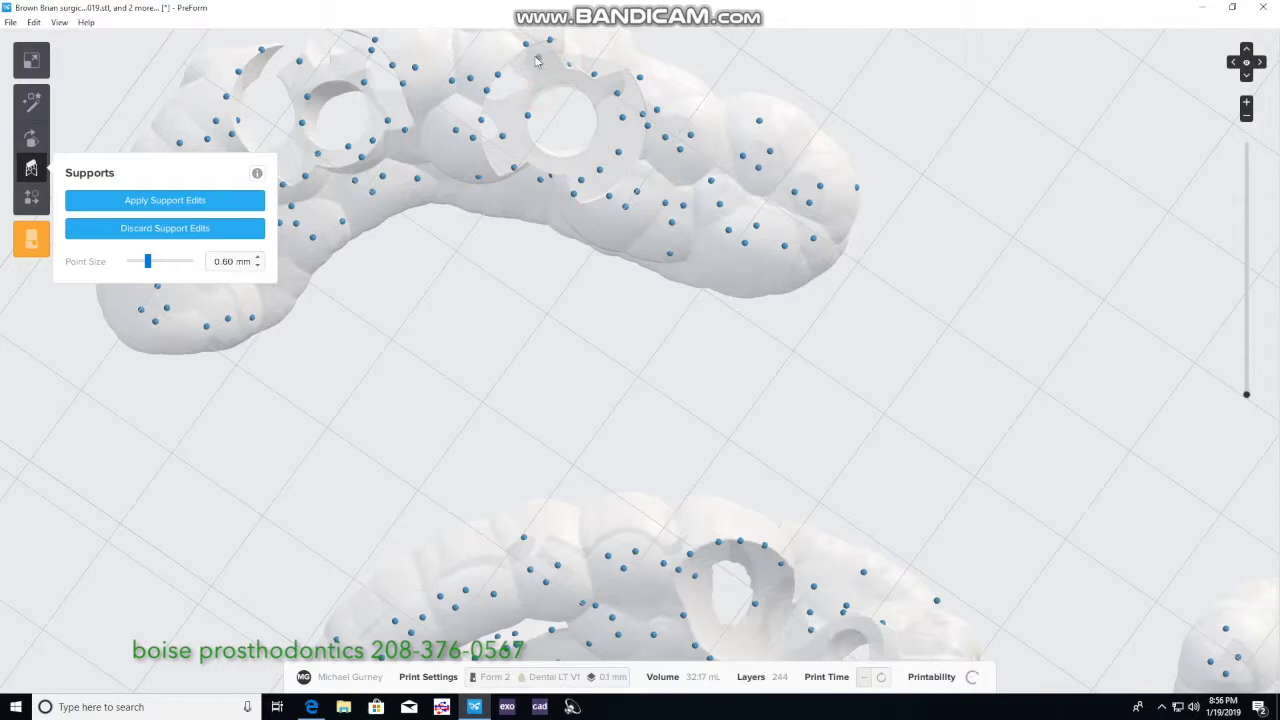
pyautogui.click(545, 66)
pyautogui.click(529, 117)
pyautogui.click(495, 106)
# Step: Move the support points around the same guide's second sleeve hole outward onto the surrounding surface, away from its rim
pyautogui.moveTo(337, 166); pyautogui.dragTo(365, 158, button='right')
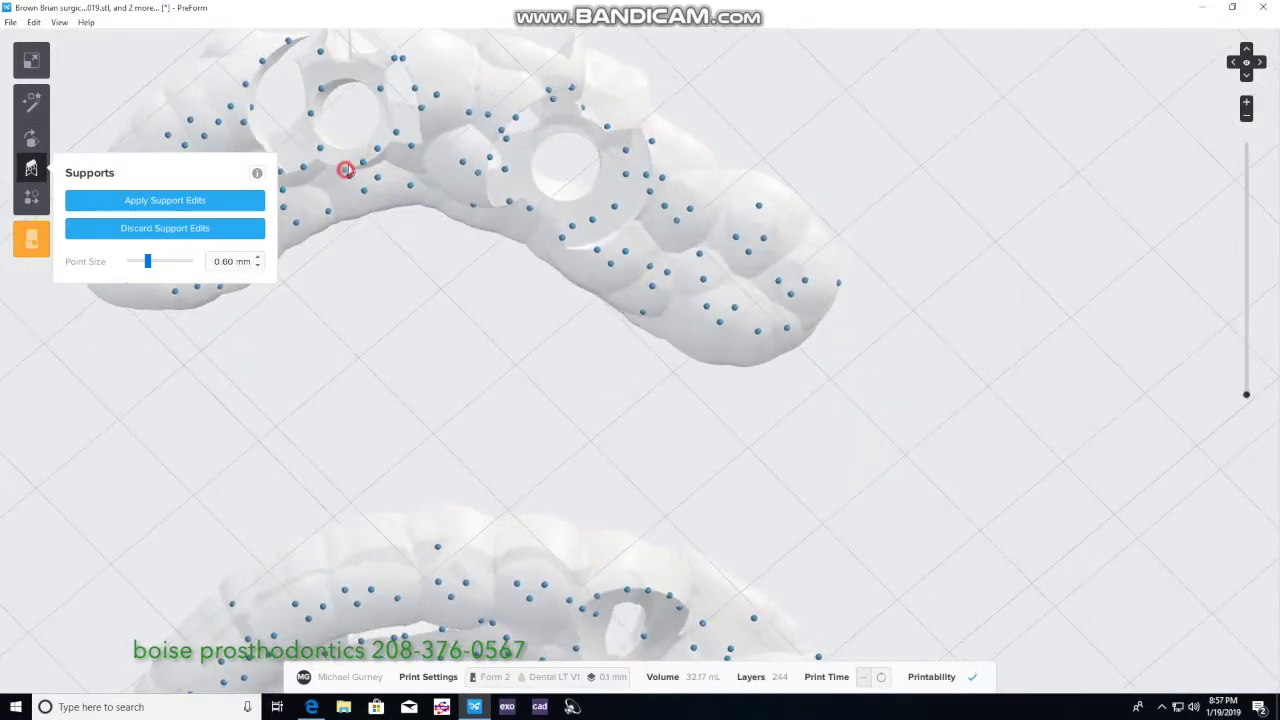
pyautogui.click(346, 170)
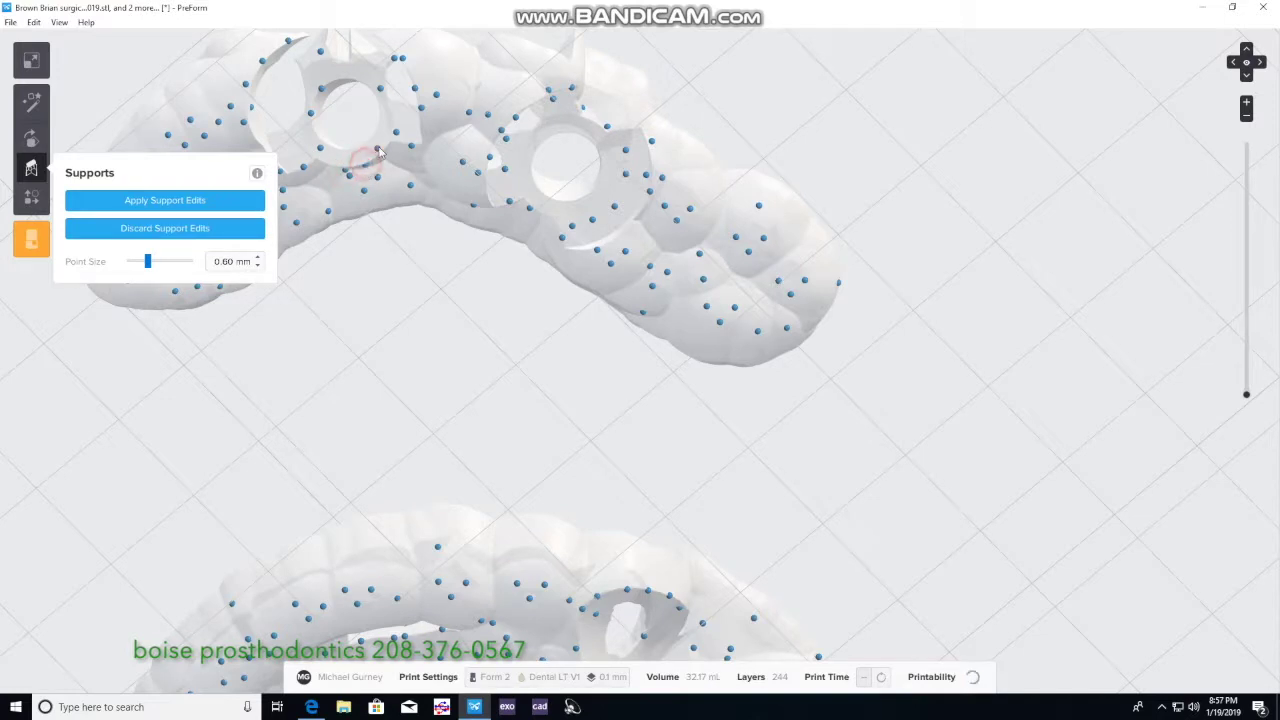
pyautogui.click(380, 148)
pyautogui.click(389, 151)
pyautogui.click(316, 160)
pyautogui.click(292, 147)
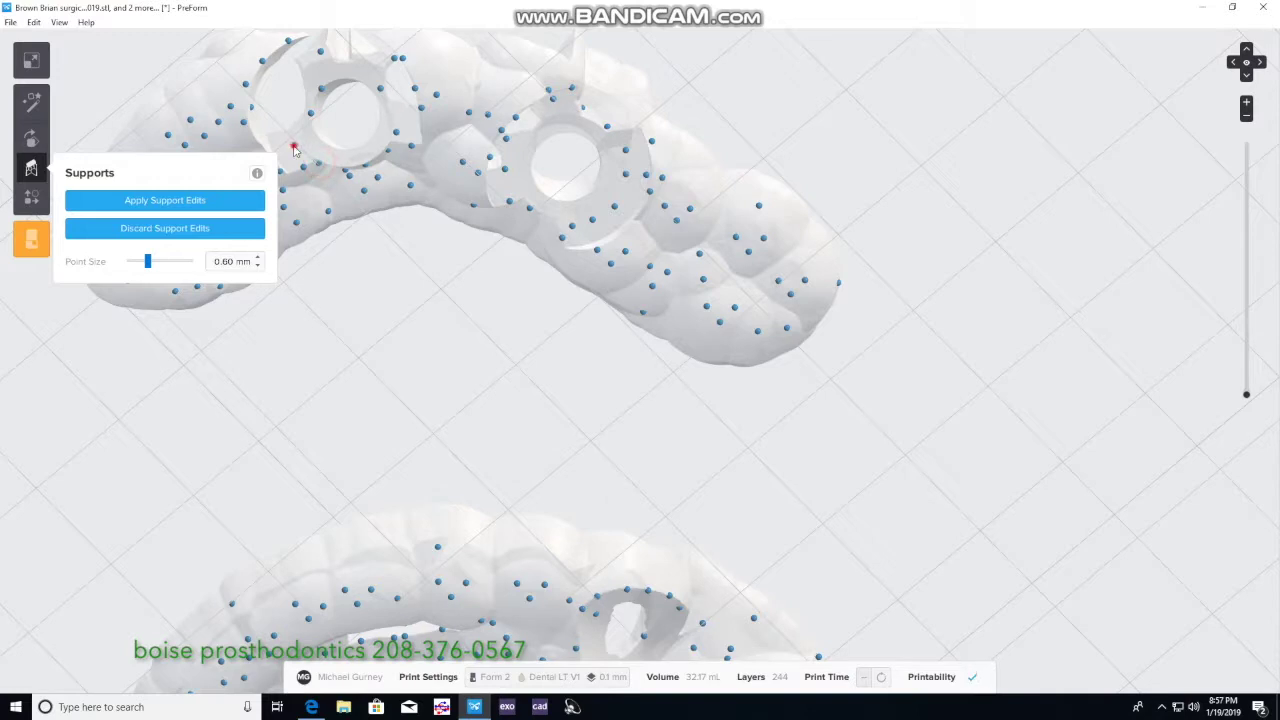
pyautogui.click(310, 114)
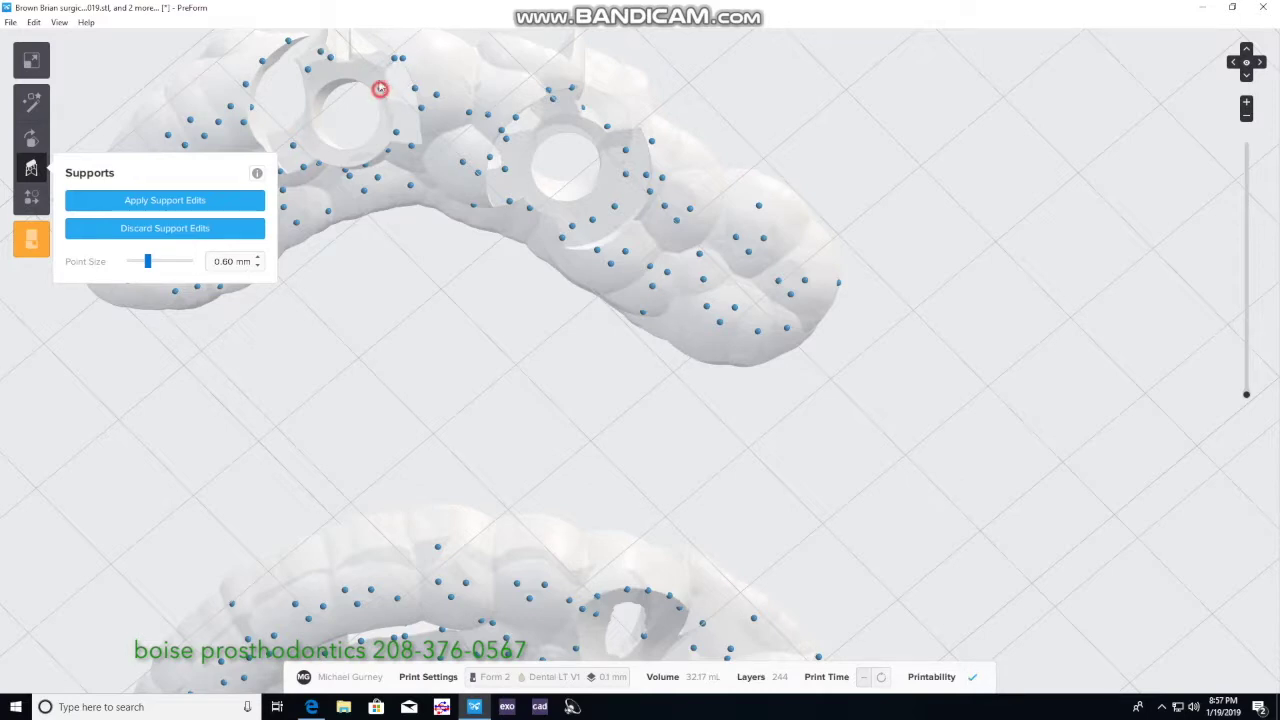
# Step: Apply the support edits to all three guides
pyautogui.moveTo(400, 189); pyautogui.dragTo(436, 177, button='right')
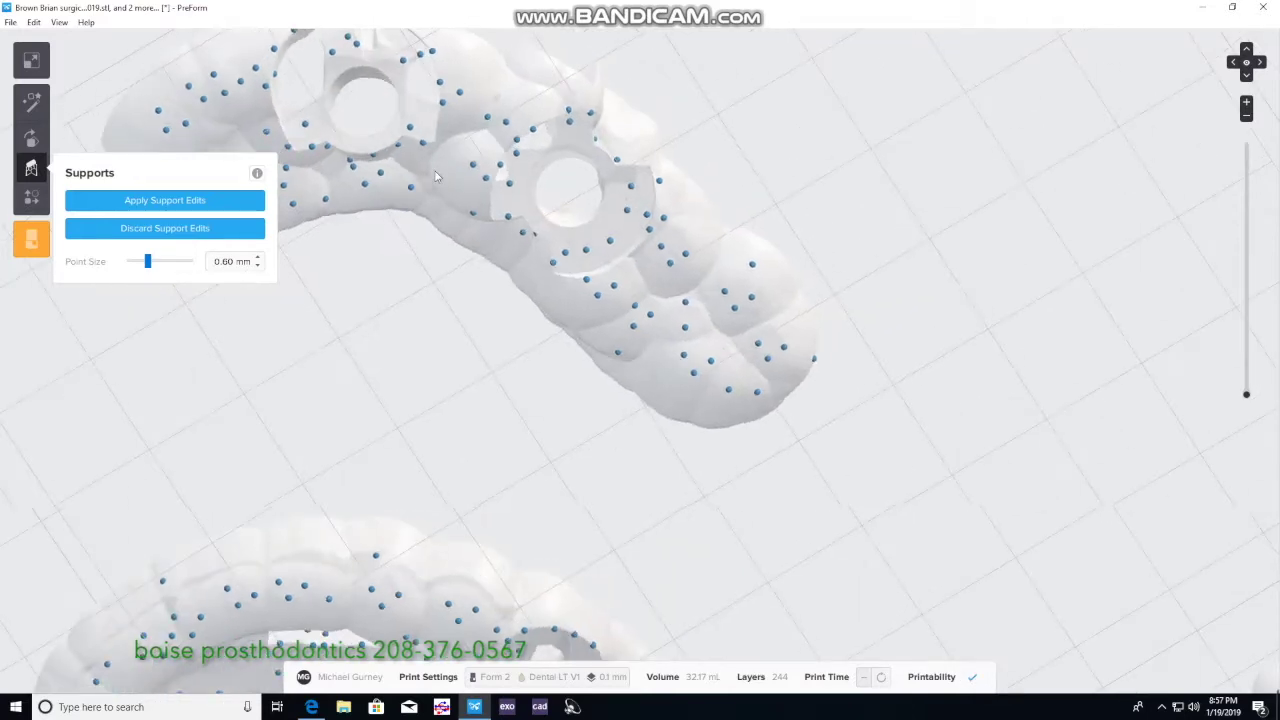
pyautogui.scroll(-5, 425, 262)
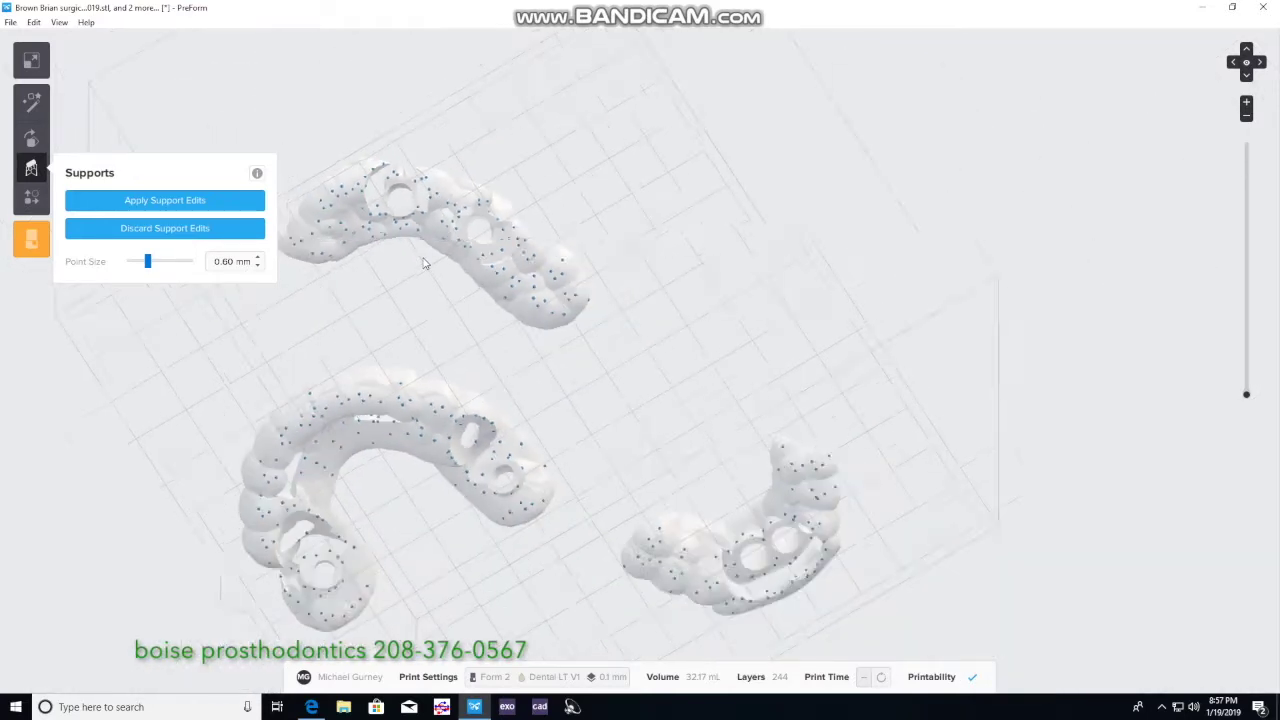
pyautogui.scroll(-3, 425, 262)
pyautogui.click(85, 200)
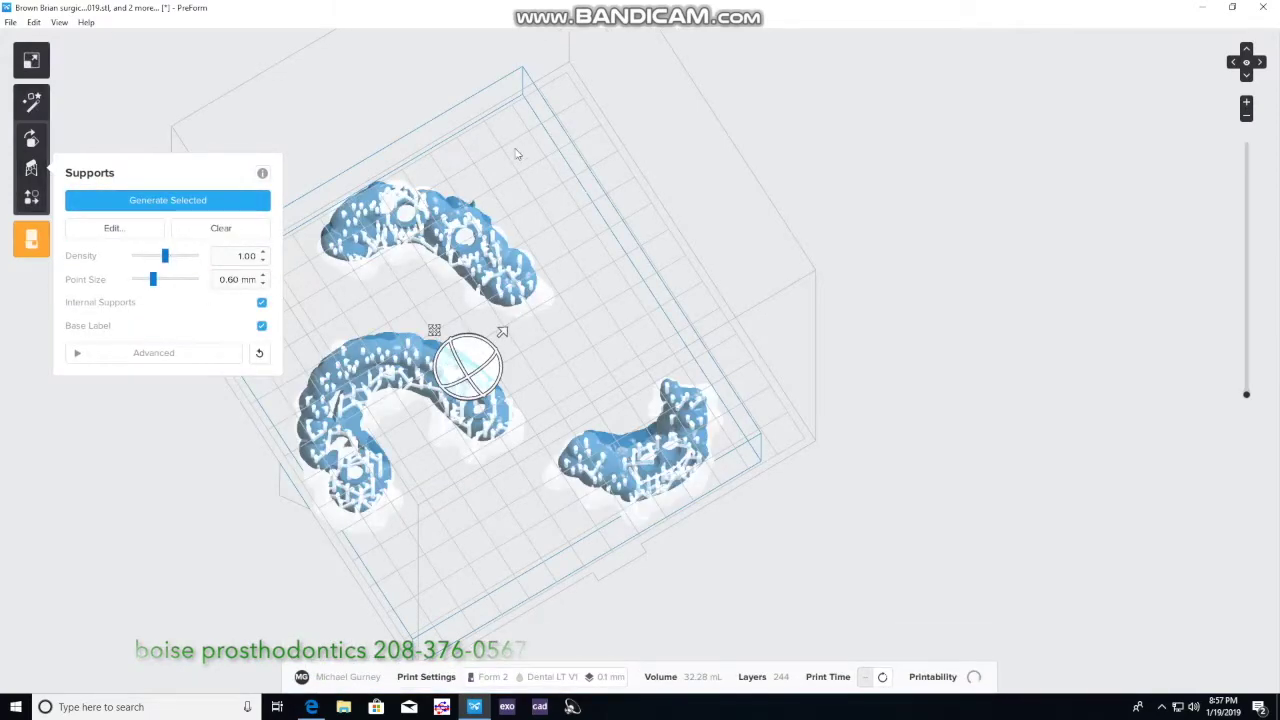
# Step: Send the three supported guides as a print job to the WonderfulViper printer with Dental LT V1 resin
pyautogui.moveTo(517, 153); pyautogui.dragTo(596, 470, button='right')
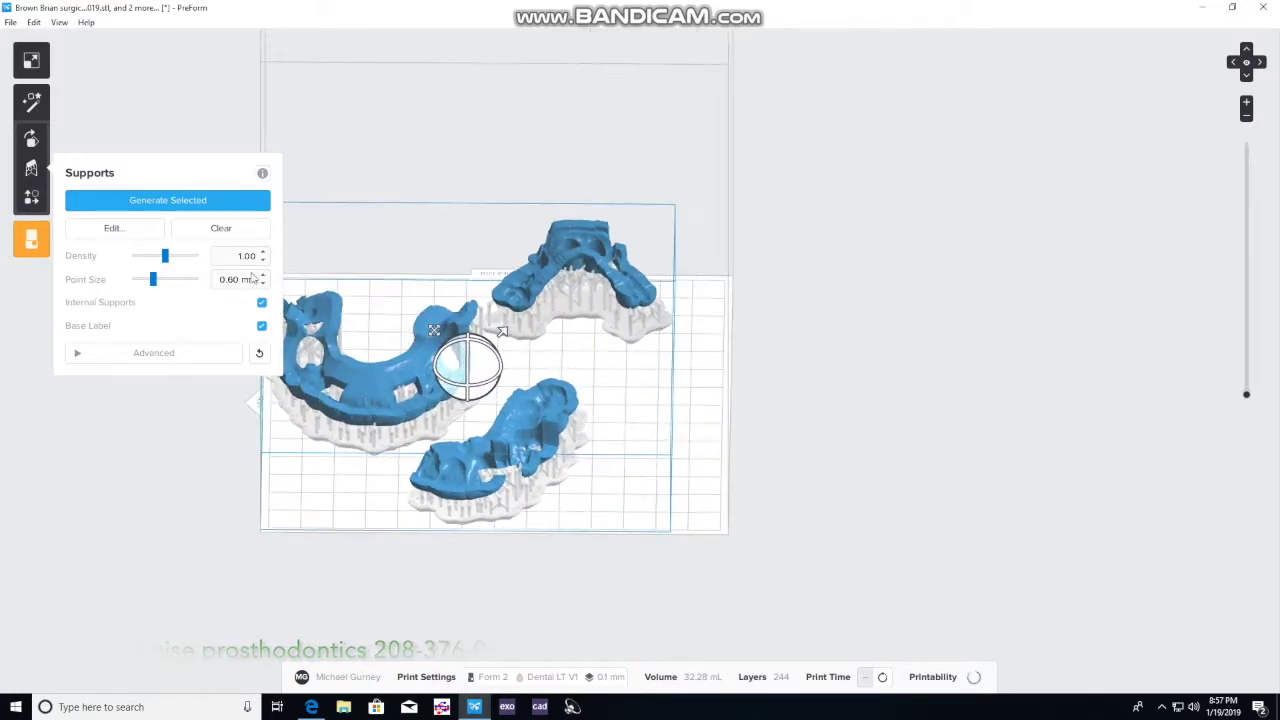
pyautogui.click(33, 240)
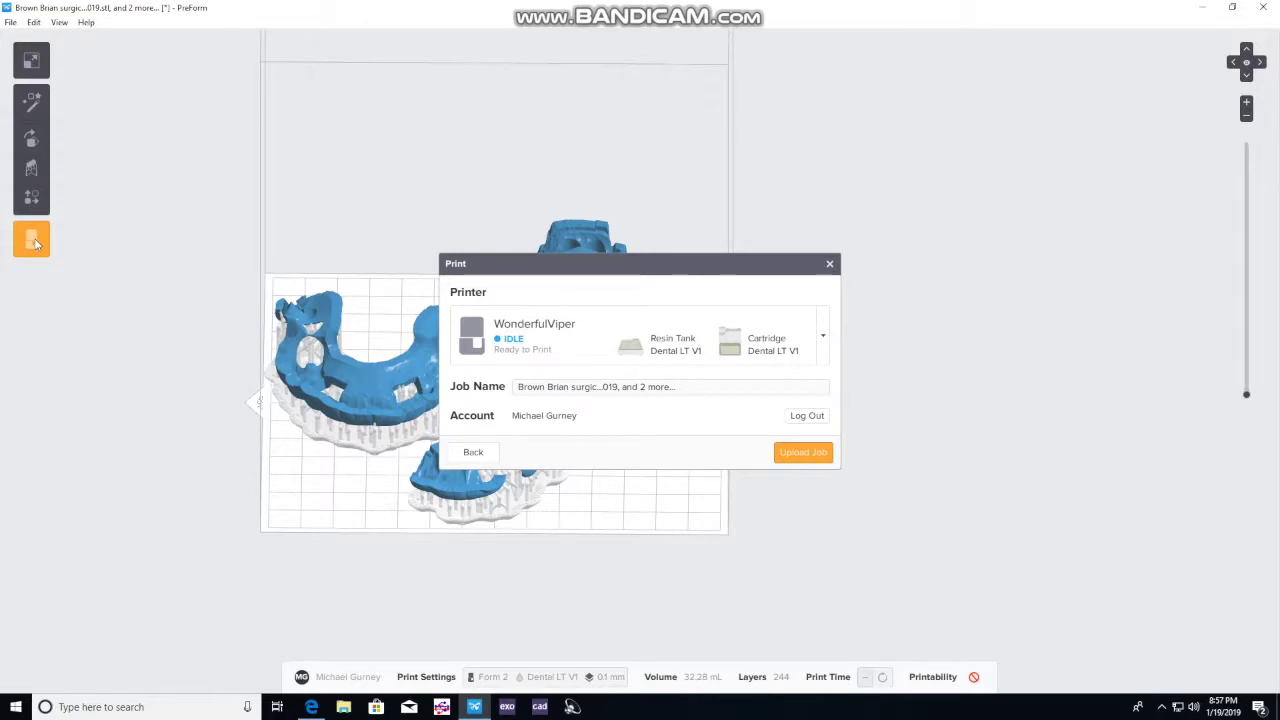
pyautogui.click(792, 455)
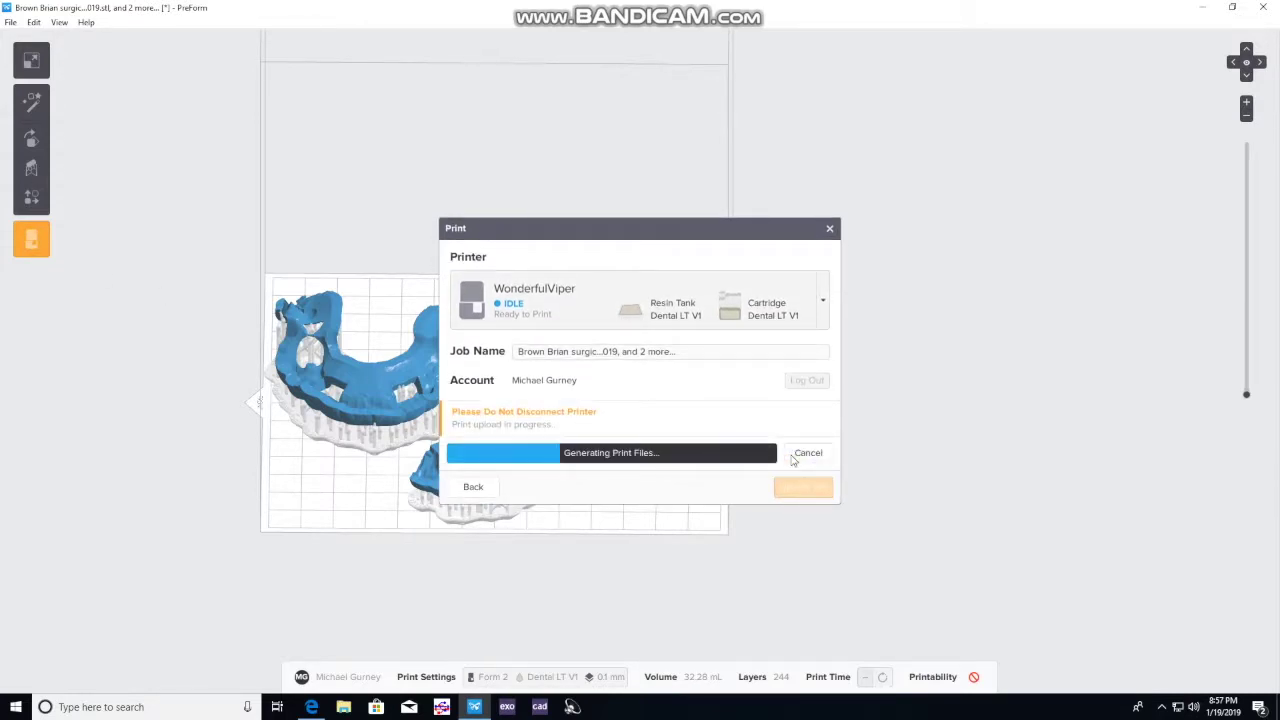